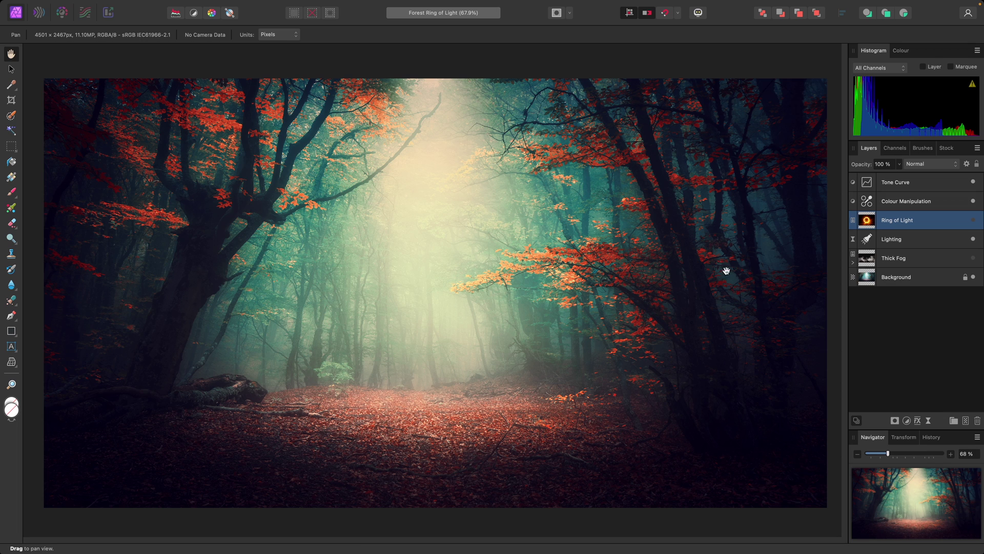
- Make the Ring of Light layer visible and set its blend mode to Screen
click(973, 220)
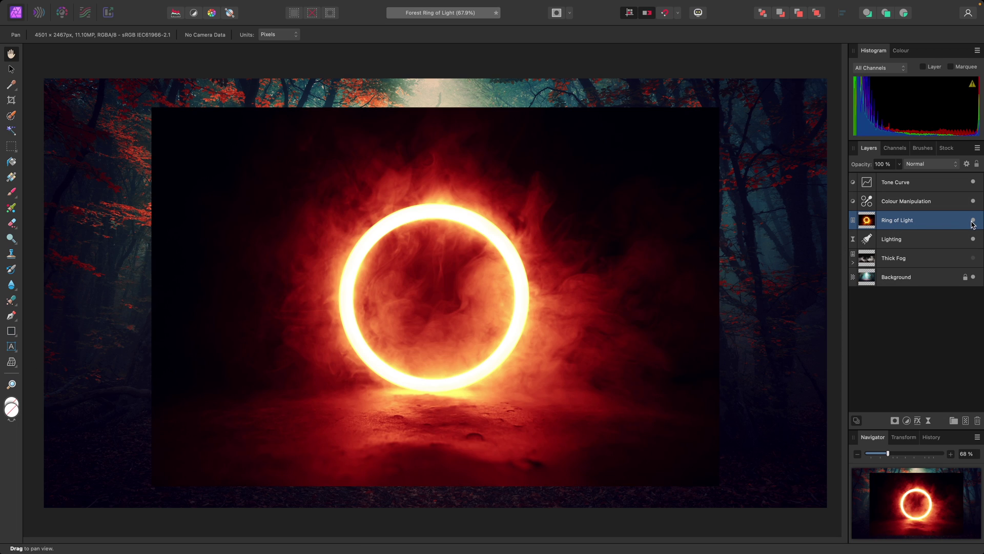
click(941, 164)
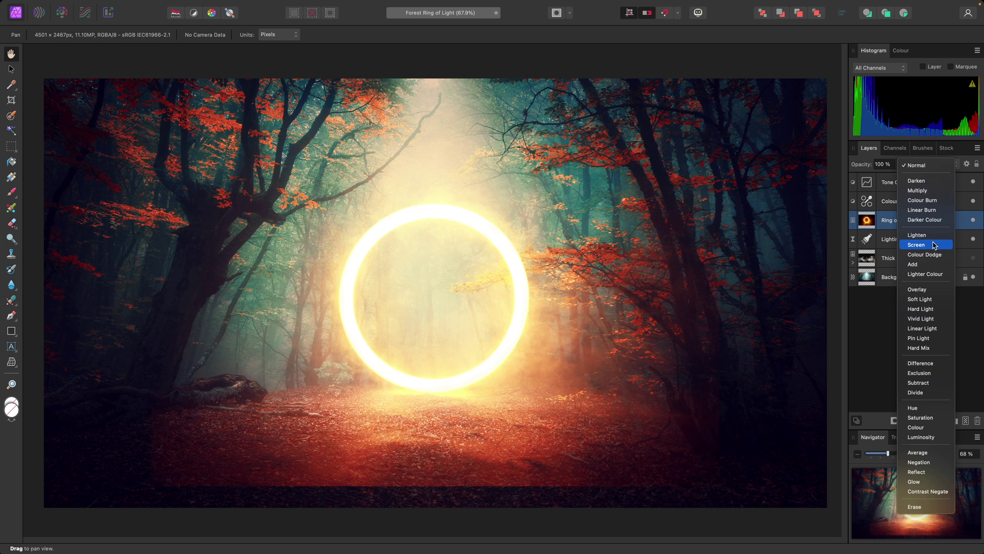
click(933, 245)
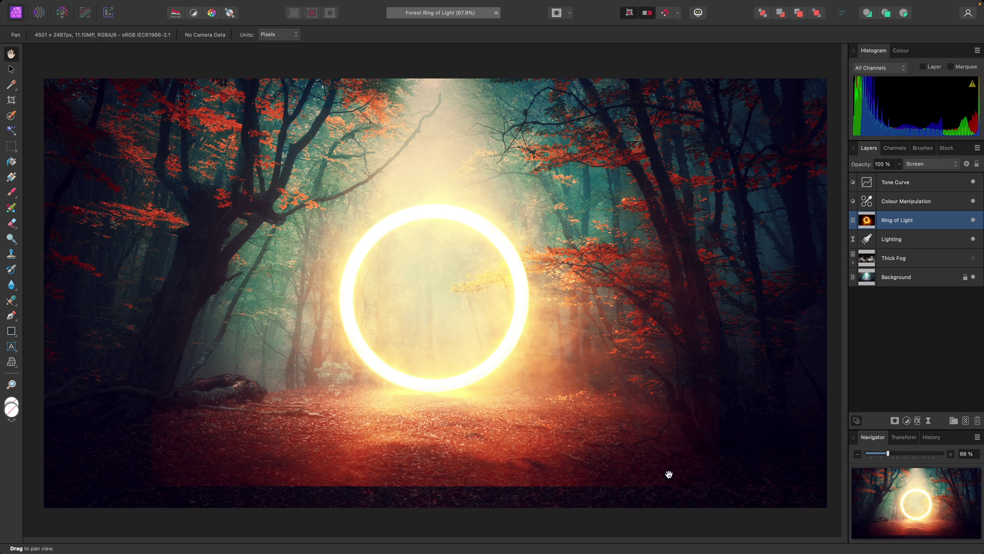
- Add a mask to Ring of Light and set the Paint Brush to 1200 px width, 0% hardness
click(894, 421)
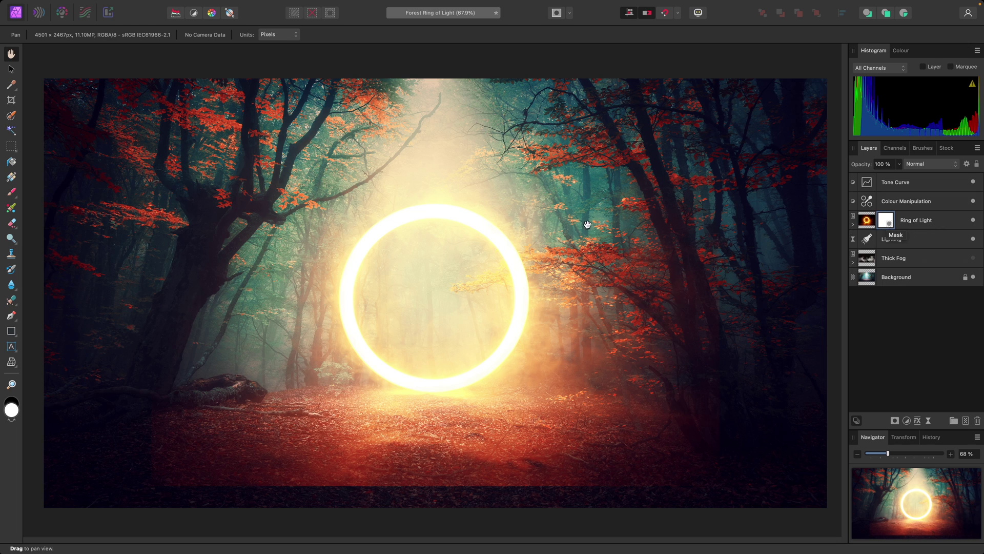
click(15, 195)
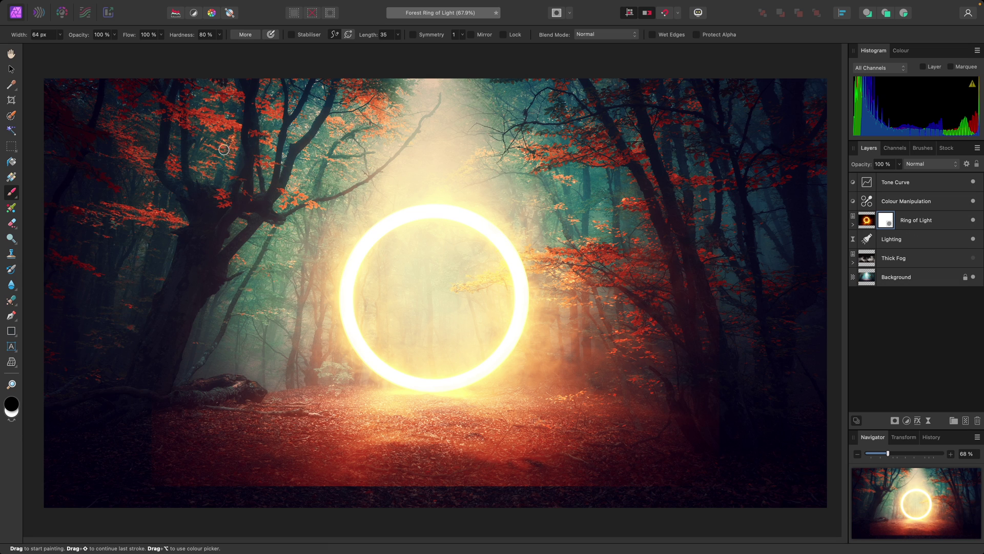
click(60, 35)
drag(60, 45, 98, 50)
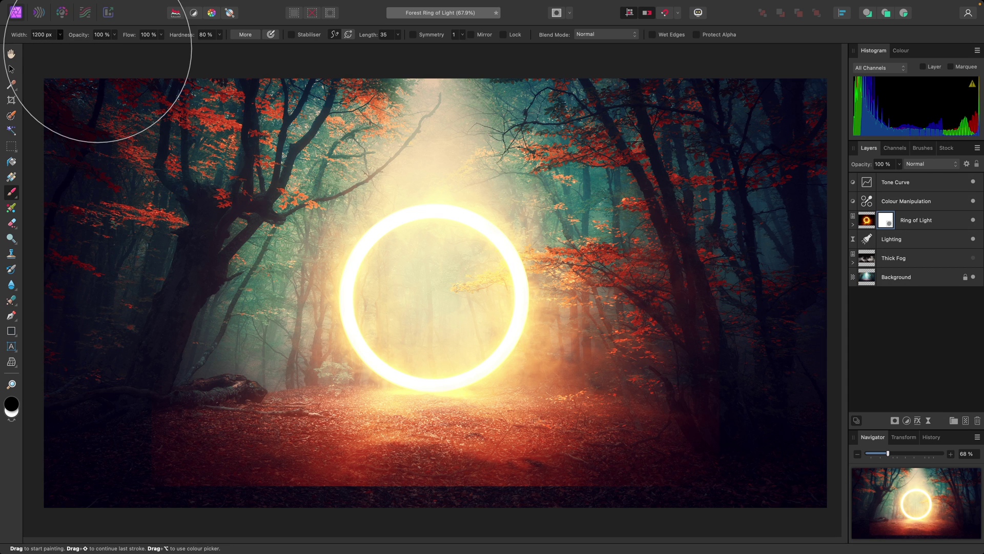
click(220, 34)
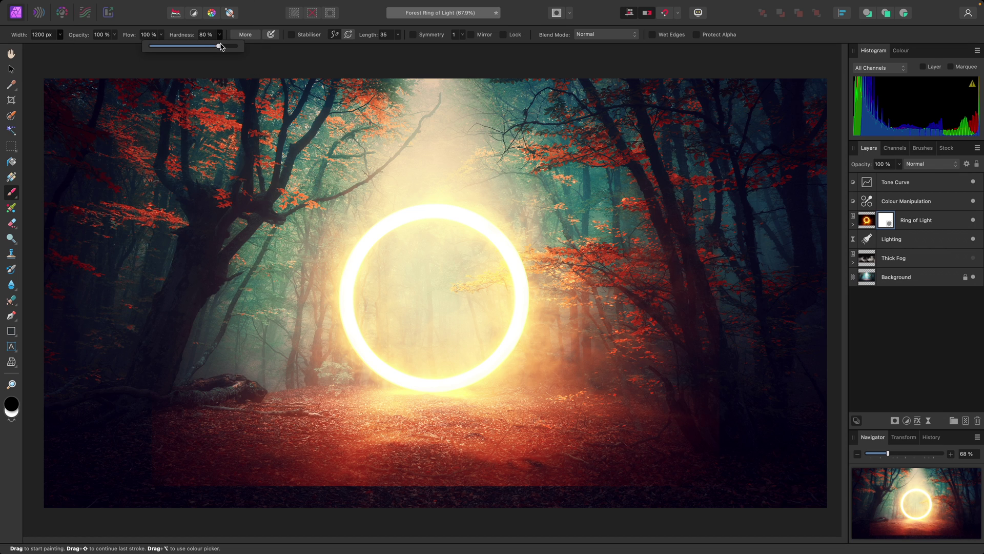
drag(220, 46, 151, 51)
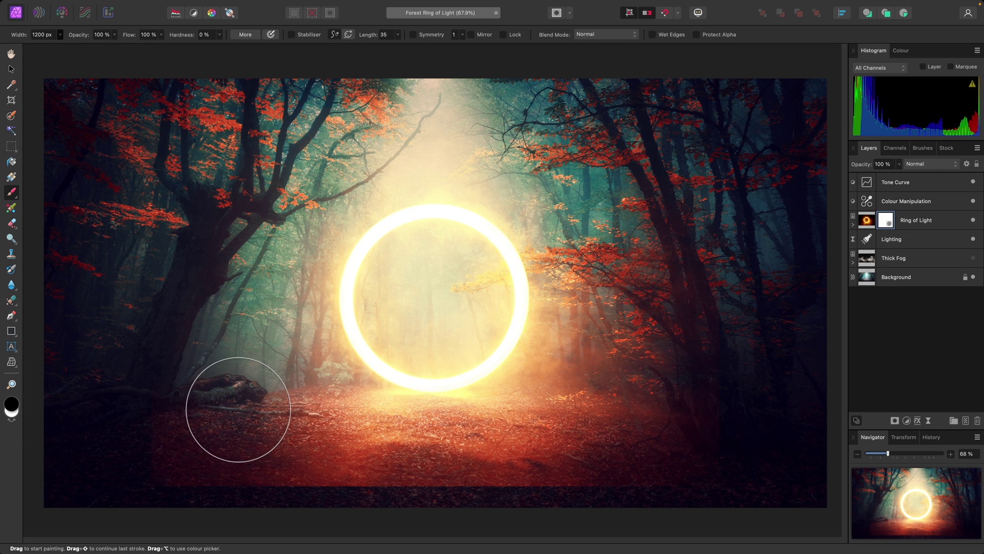
- Paint black on the mask over the lower-left ground and upper-left trees, undoing two stray strokes
drag(543, 328, 512, 315)
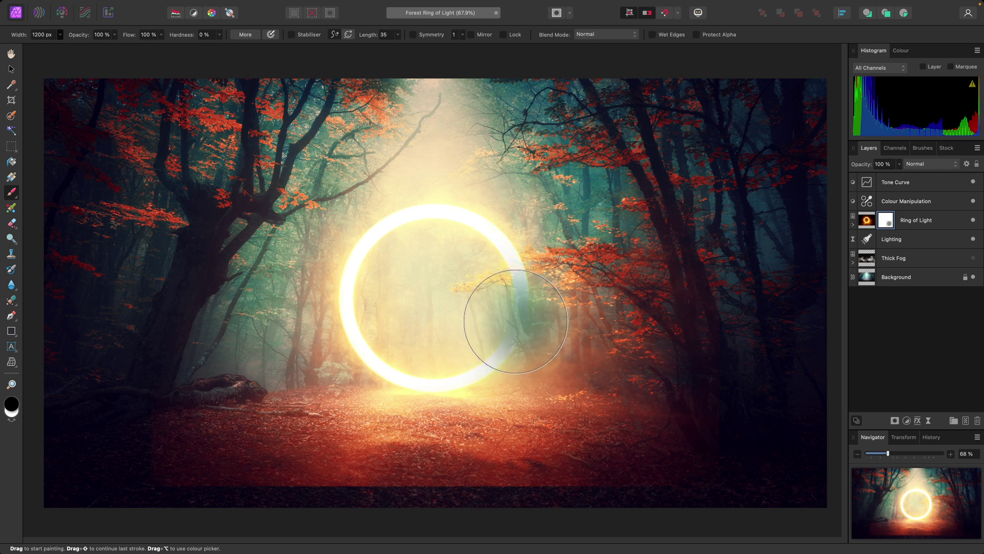
key(super+z)
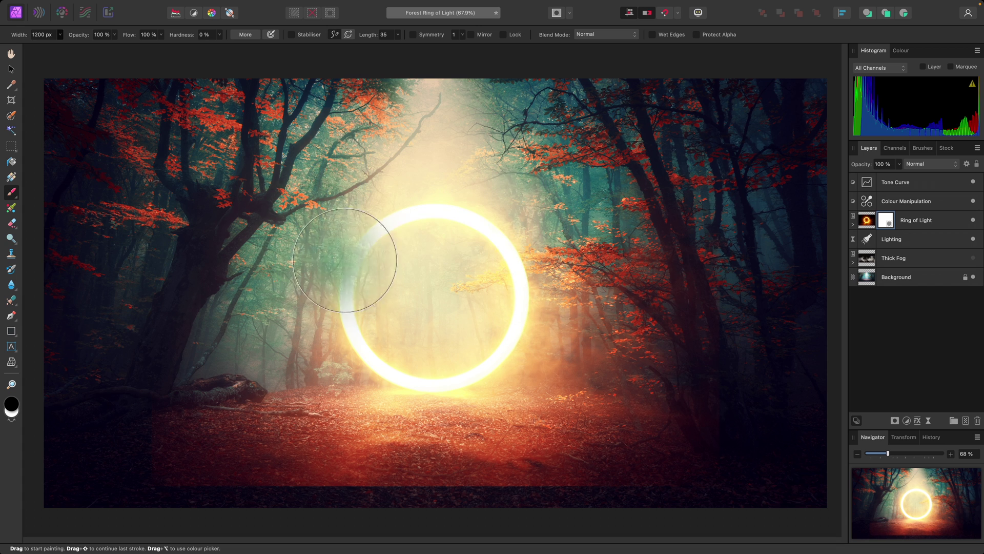
click(407, 353)
key(super+z)
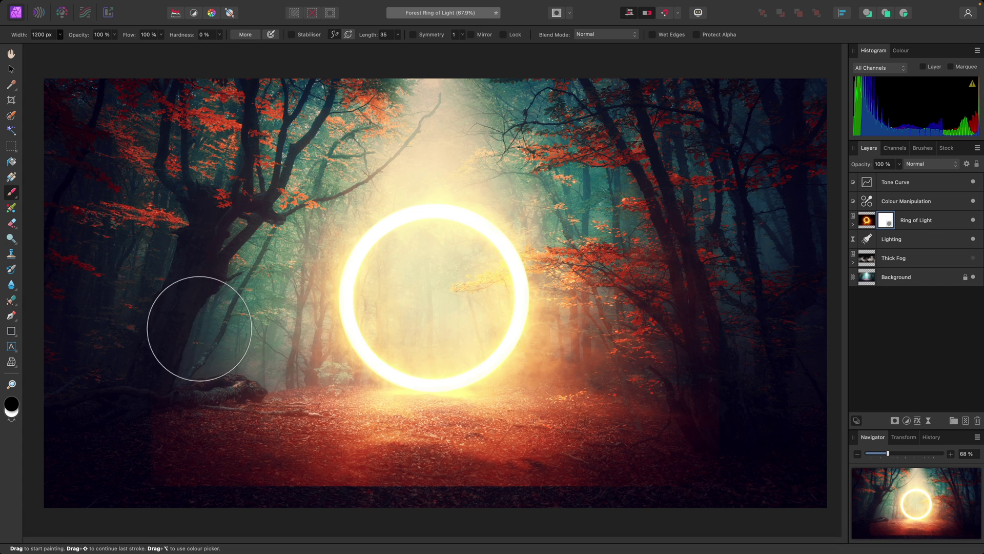
mouse_move(154, 436)
mouse_down()
mouse_move(232, 477)
mouse_move(597, 478)
mouse_up()
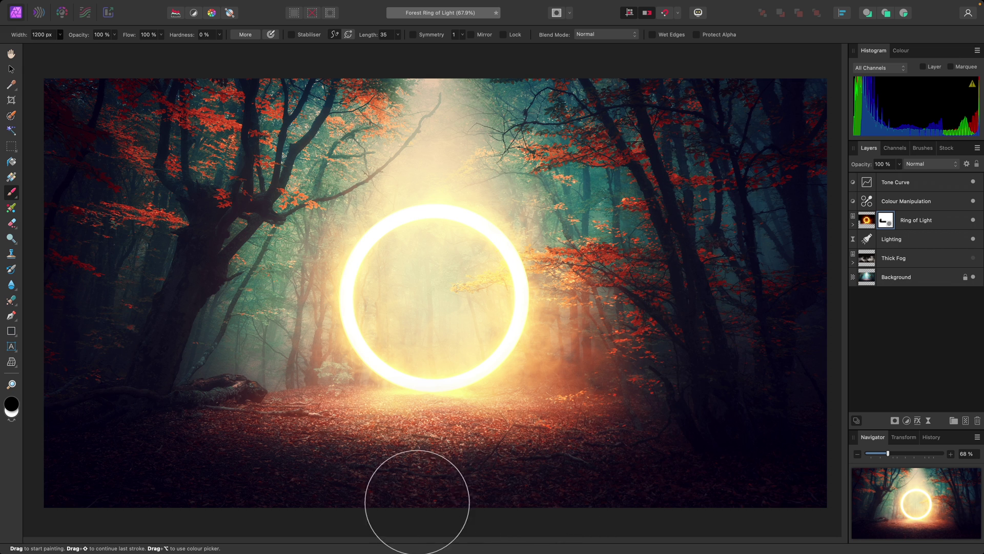
drag(191, 208, 195, 210)
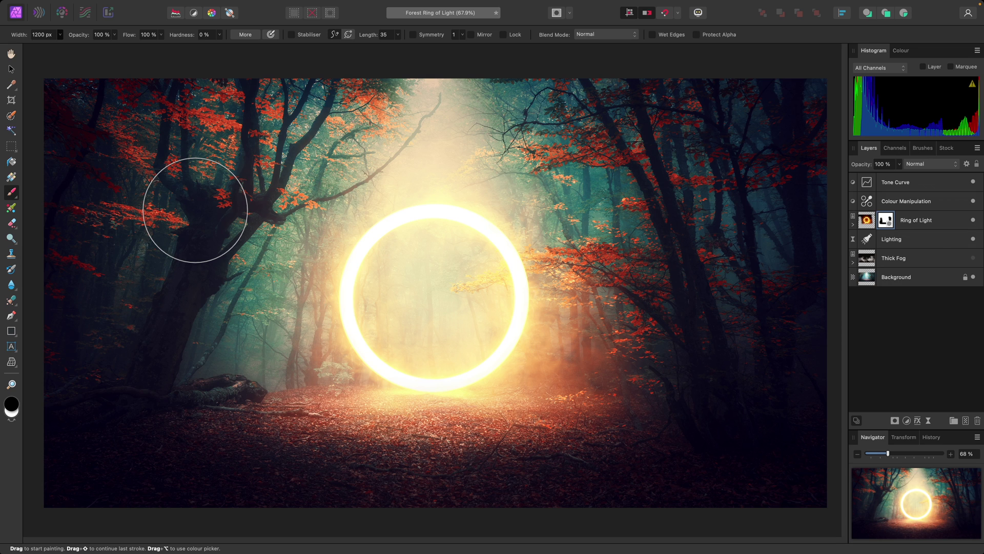
- Expand Ring of Light to show its mask, then paint black over the foreground path
click(12, 224)
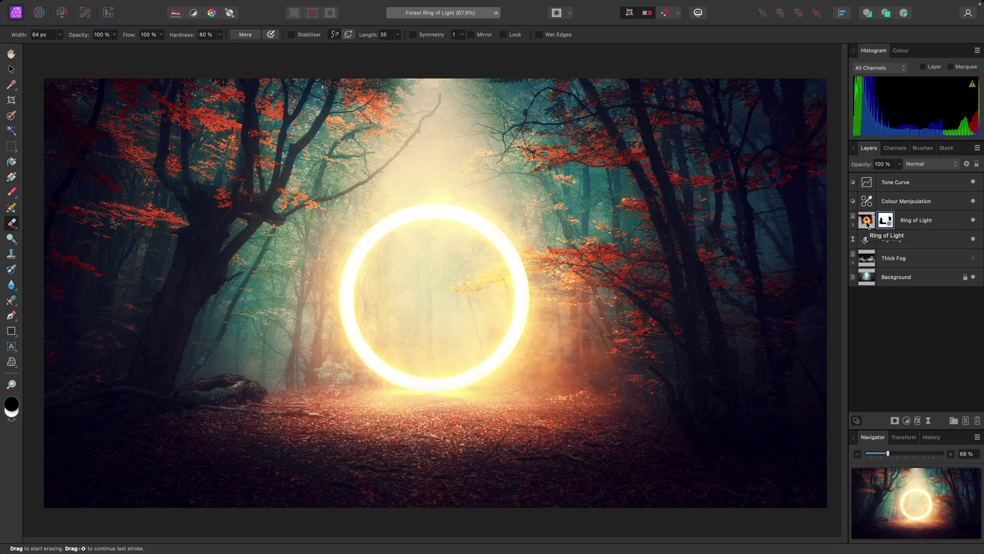
click(852, 224)
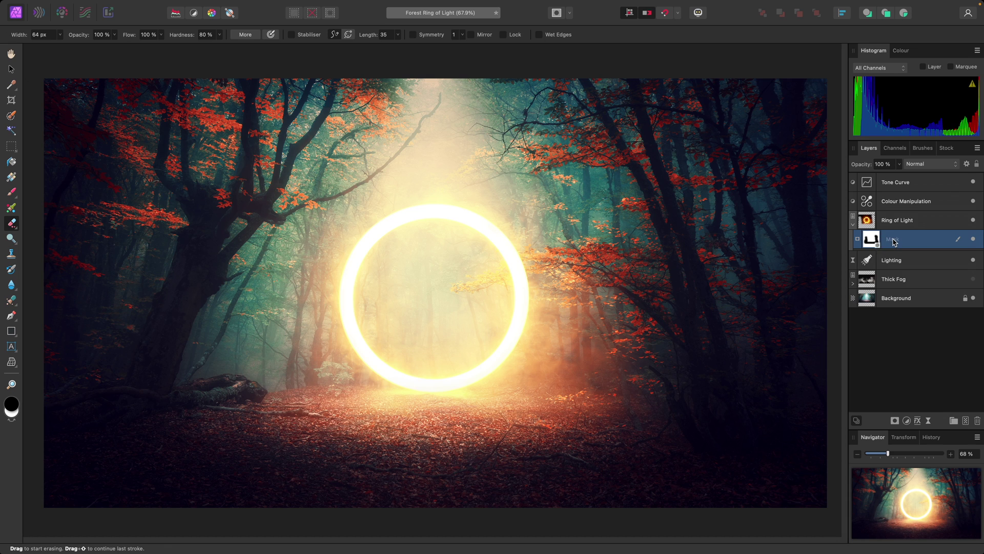
click(11, 192)
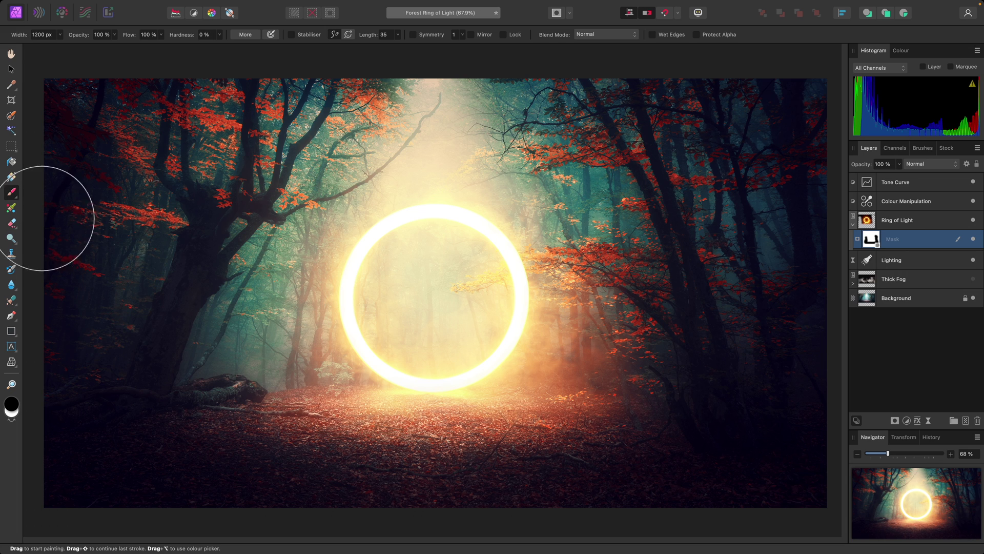
mouse_move(268, 402)
mouse_down()
mouse_move(349, 447)
mouse_move(417, 455)
mouse_move(541, 451)
mouse_move(621, 400)
mouse_move(616, 340)
mouse_move(641, 237)
mouse_move(613, 166)
mouse_move(519, 131)
mouse_move(328, 146)
mouse_move(273, 238)
mouse_move(262, 347)
mouse_move(315, 454)
mouse_move(461, 458)
mouse_move(571, 429)
mouse_move(631, 358)
mouse_up()
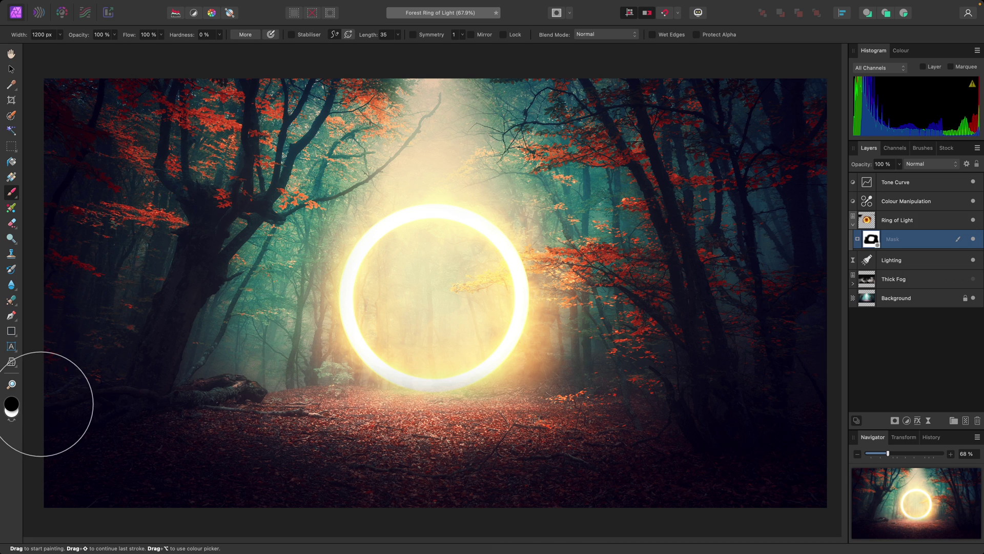
- Paint white to restore glow around the ring, then black to darken the forest floor
key(x)
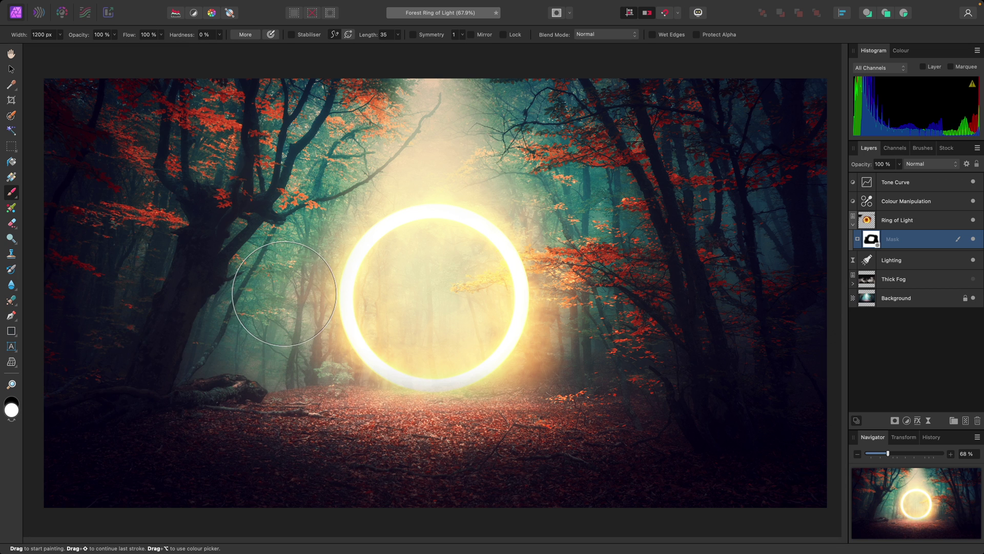
mouse_move(284, 293)
mouse_down()
mouse_move(330, 300)
mouse_move(391, 366)
mouse_move(491, 355)
mouse_move(527, 255)
mouse_move(456, 207)
mouse_move(333, 264)
mouse_move(344, 388)
mouse_move(446, 413)
mouse_move(553, 390)
mouse_move(418, 398)
mouse_move(299, 371)
mouse_move(532, 379)
mouse_move(545, 285)
mouse_move(394, 242)
mouse_move(321, 314)
mouse_move(358, 377)
mouse_move(443, 375)
mouse_move(543, 423)
mouse_move(693, 438)
mouse_move(648, 430)
mouse_move(628, 404)
mouse_move(496, 449)
mouse_move(281, 448)
mouse_move(203, 436)
mouse_move(346, 422)
mouse_move(694, 427)
mouse_move(164, 431)
mouse_move(226, 383)
mouse_up()
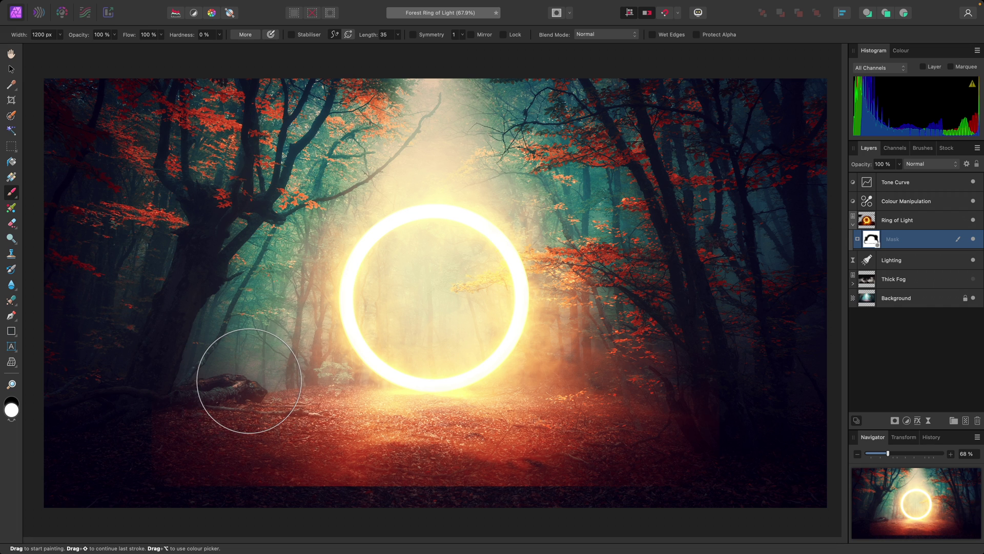
key(x)
mouse_move(170, 453)
mouse_down()
mouse_move(264, 484)
mouse_move(179, 473)
mouse_move(155, 437)
mouse_move(375, 495)
mouse_move(600, 502)
mouse_move(664, 476)
mouse_move(716, 407)
mouse_move(469, 516)
mouse_move(551, 488)
mouse_move(450, 498)
mouse_move(325, 488)
mouse_move(247, 473)
mouse_move(235, 416)
mouse_up()
- Close the Forest Ring of Light document without saving and switch to Finder
key(h)
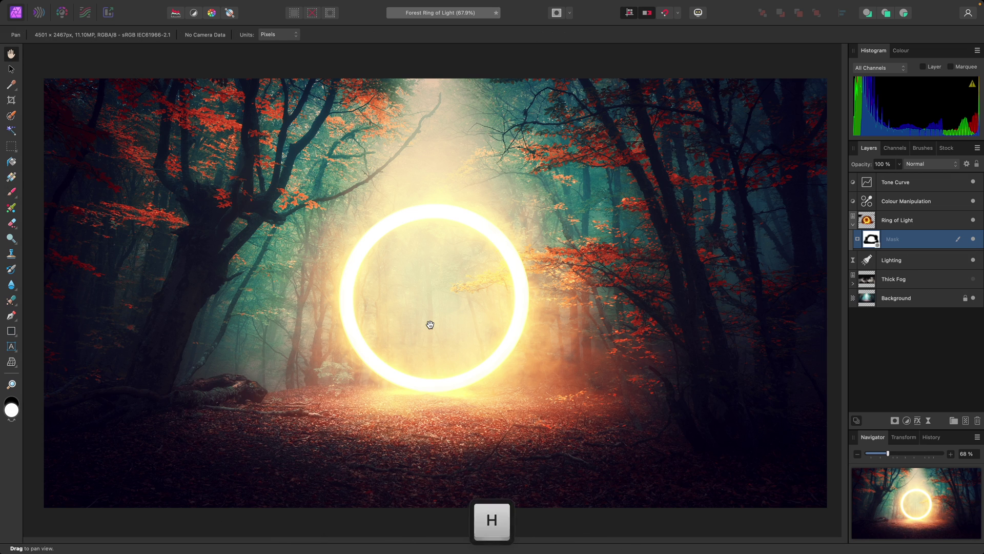
key(super+w)
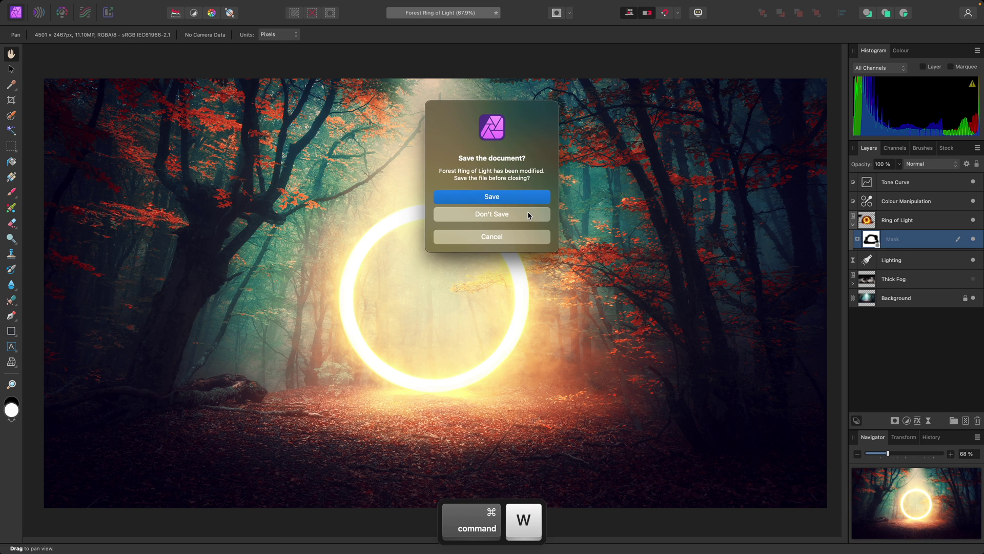
click(528, 212)
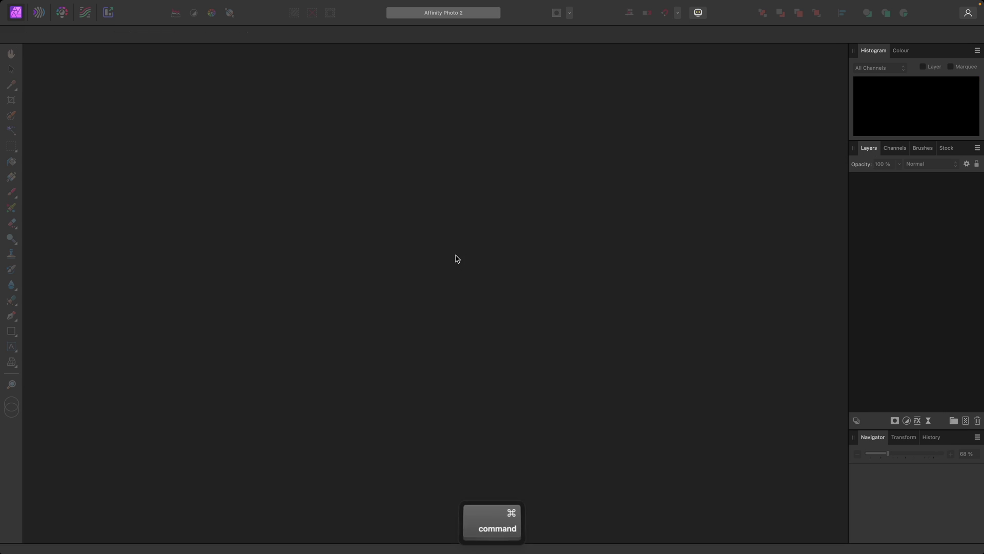
key(super+Tab)
key(super+Tab)
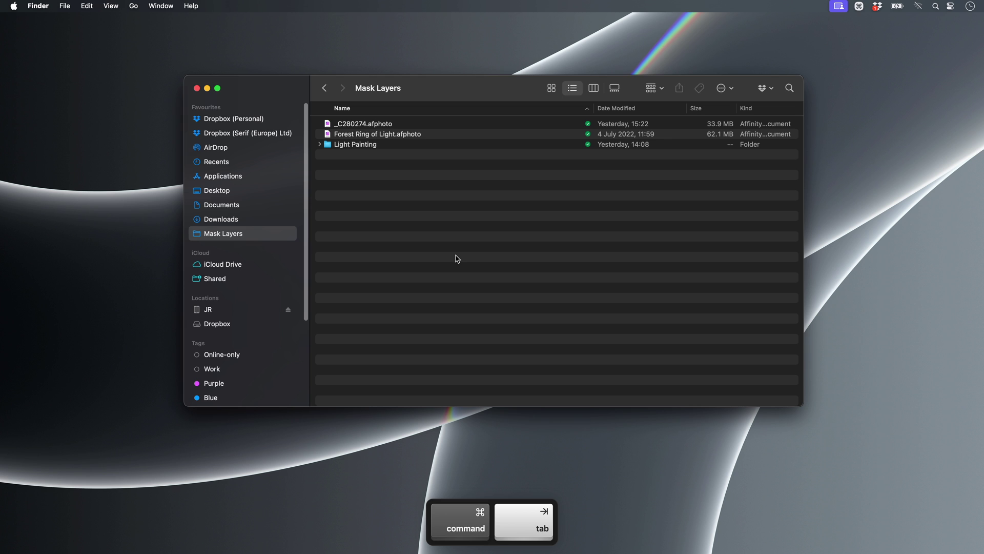
- Open the Light Painting folder, bring _3160089.tiff into Affinity Photo, then drag over _3160090.tiff
double_click(383, 146)
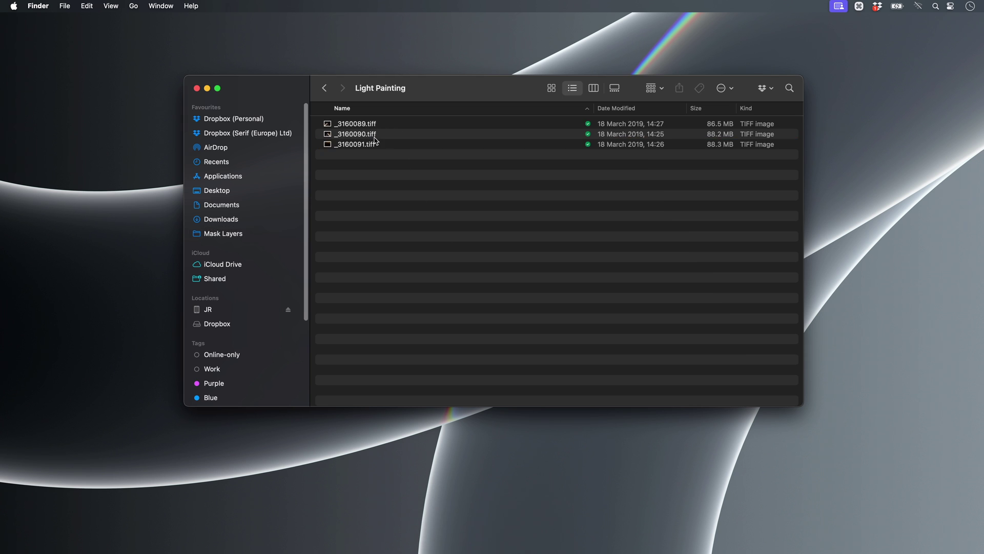
drag(364, 128, 488, 272)
key(super+Tab)
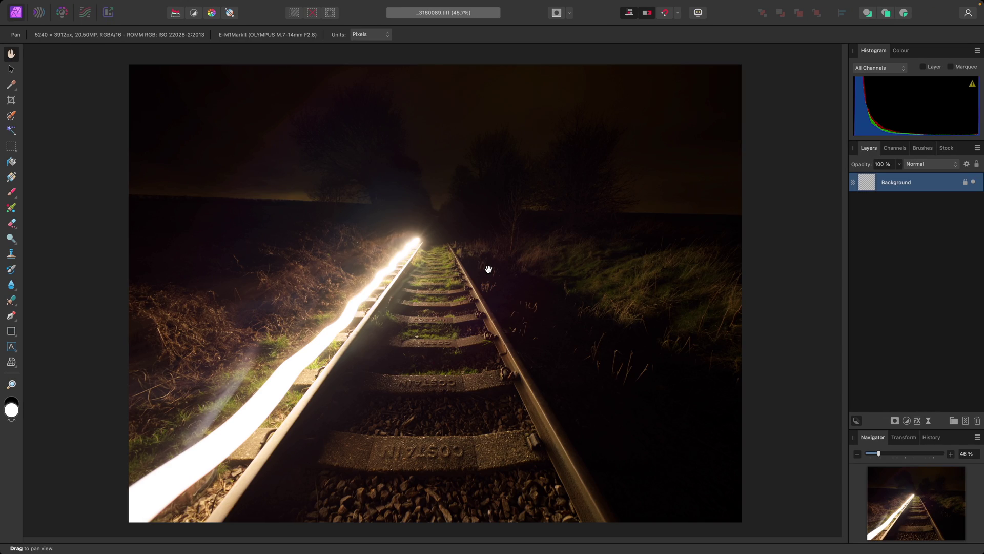
key(super+Tab)
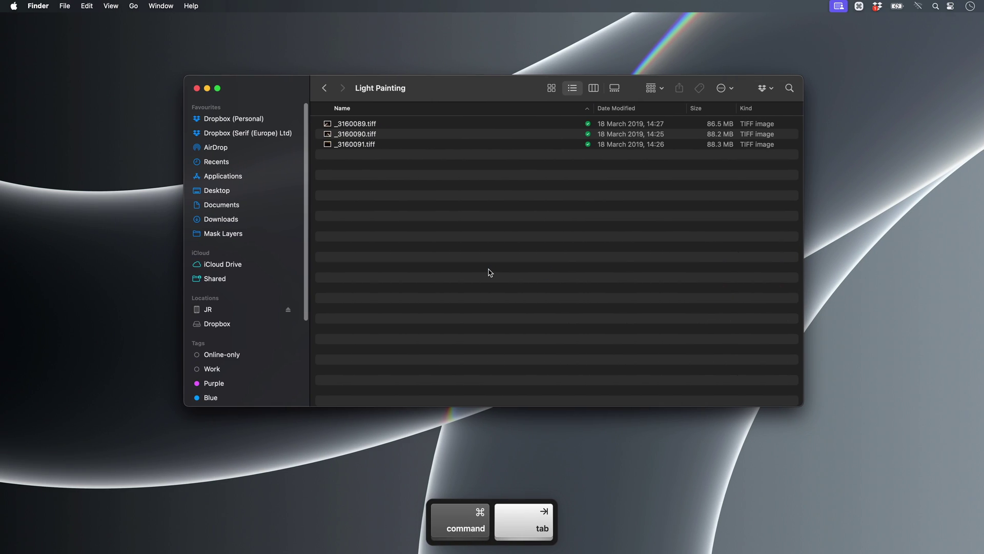
drag(371, 136, 450, 273)
- Drop _3160090.tiff into the document and, with snapping on, snap it to the canvas edges
key(super+Tab)
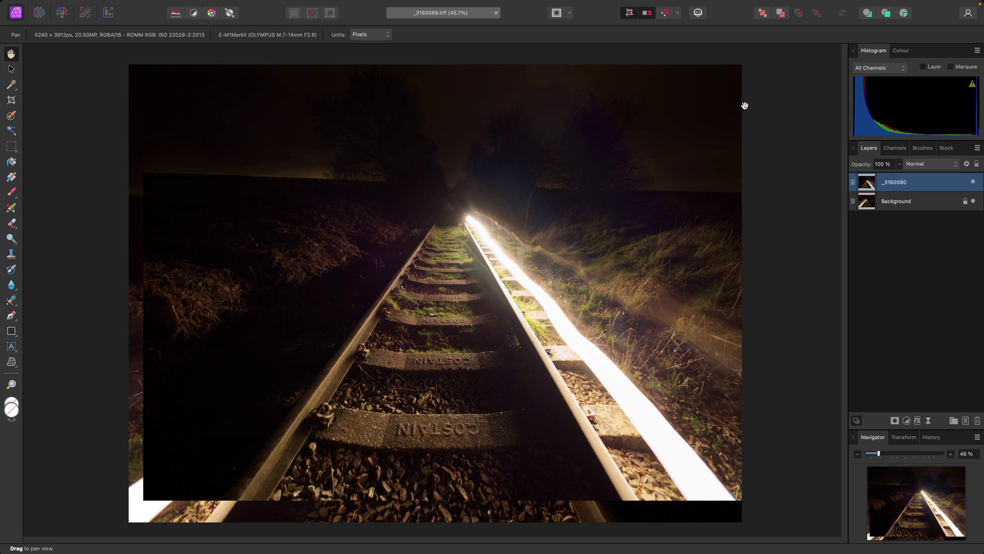
click(667, 16)
key(v)
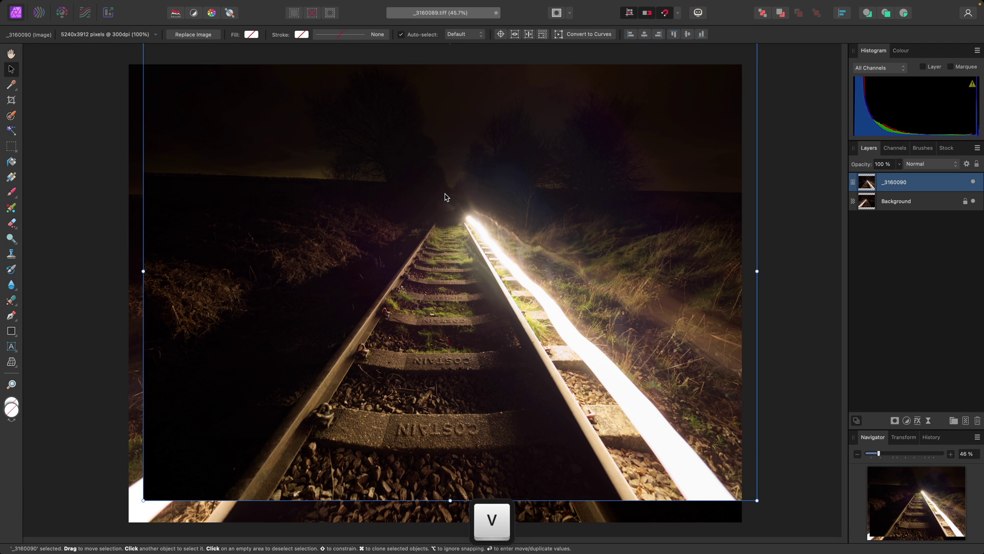
mouse_move(663, 114)
mouse_down()
mouse_move(672, 112)
mouse_move(664, 131)
mouse_up()
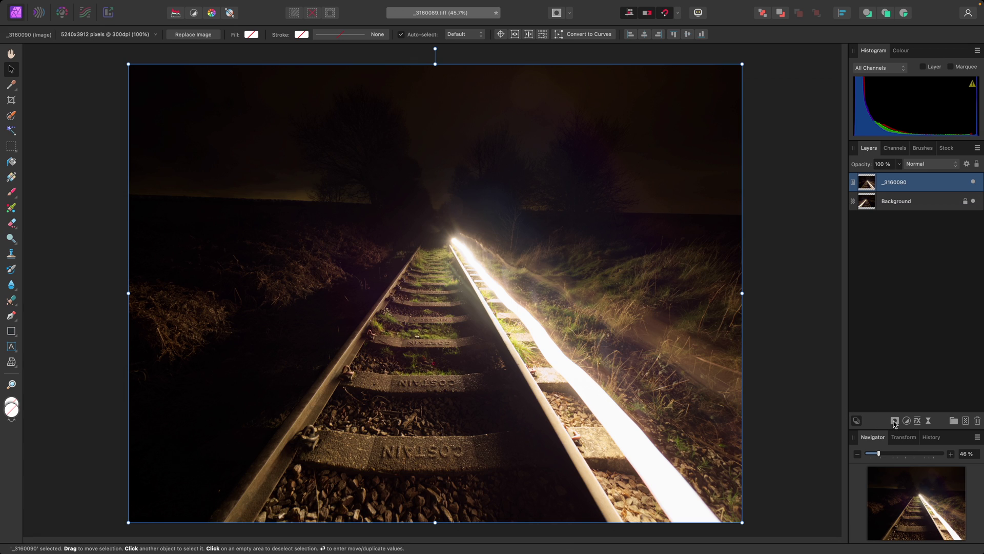
- Give the _3160090 layer an Empty Mask, hiding it completely
key(alt)
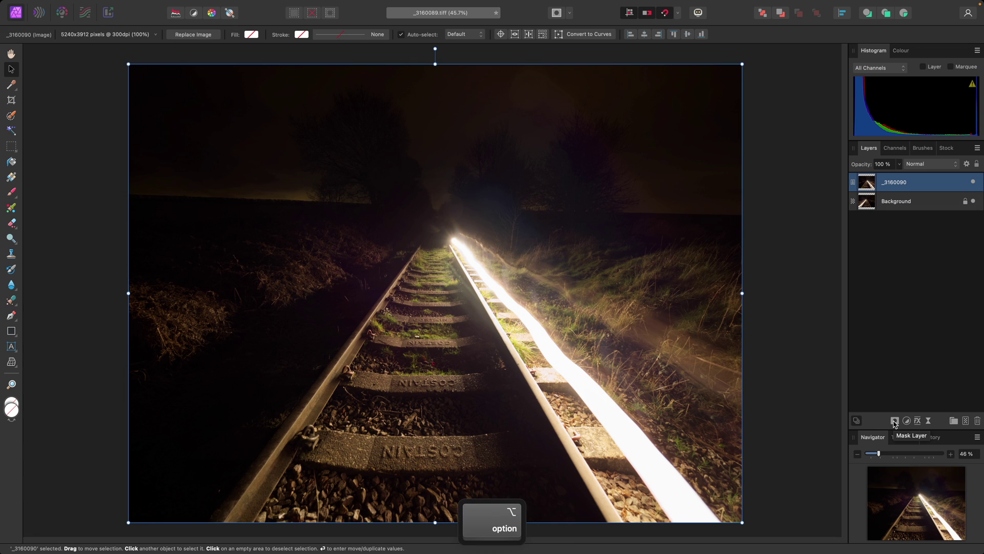
alt+click(895, 421)
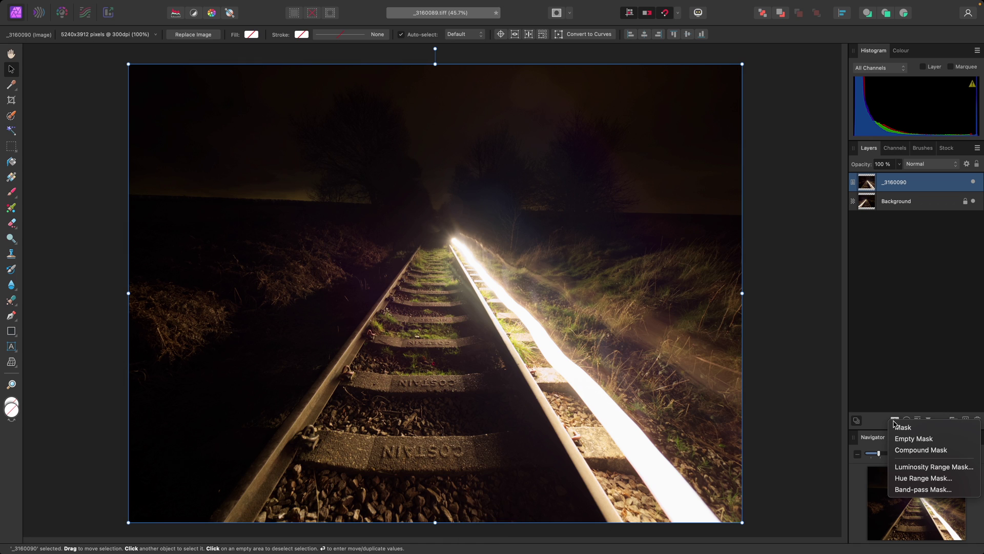
click(943, 442)
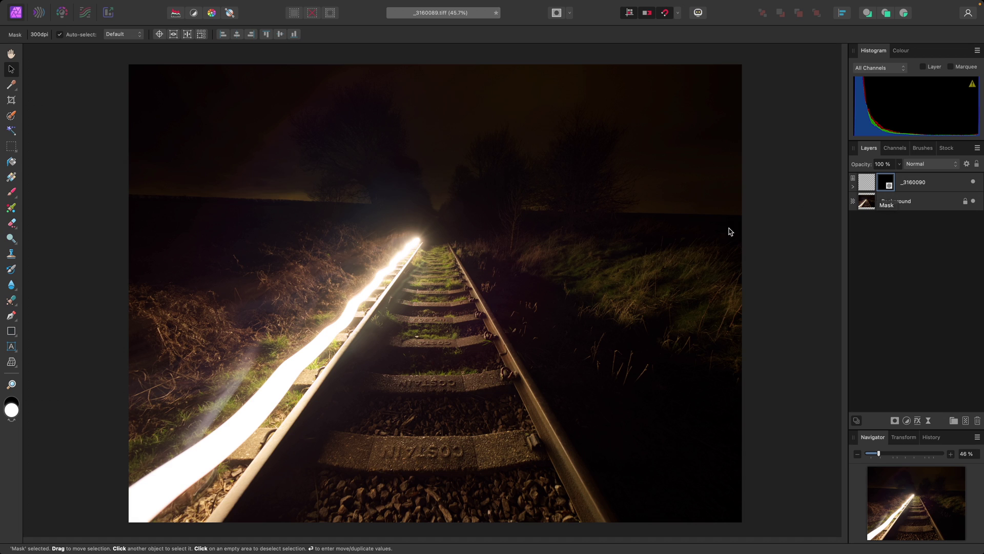
- Paint white on the mask to reveal the light trail along the right rail
key(b)
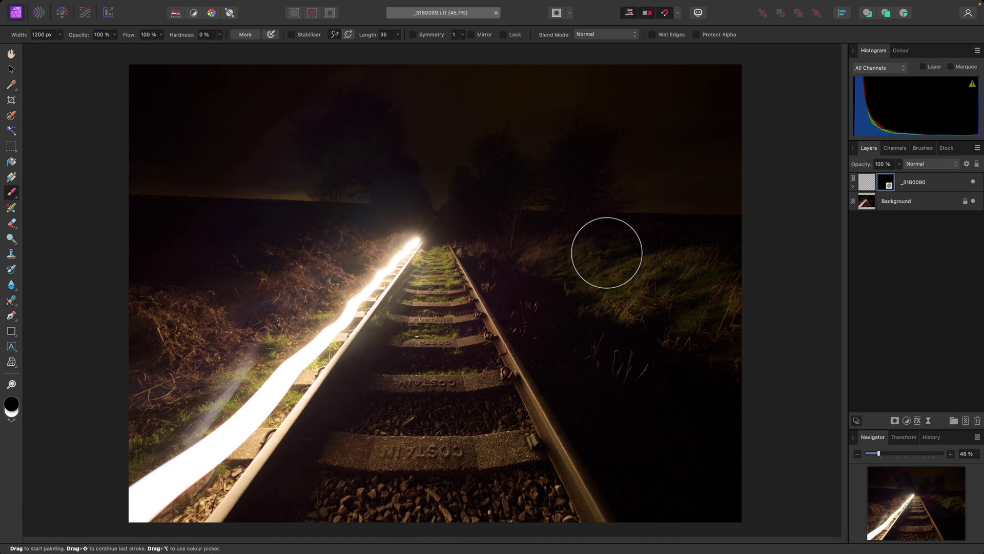
key(x)
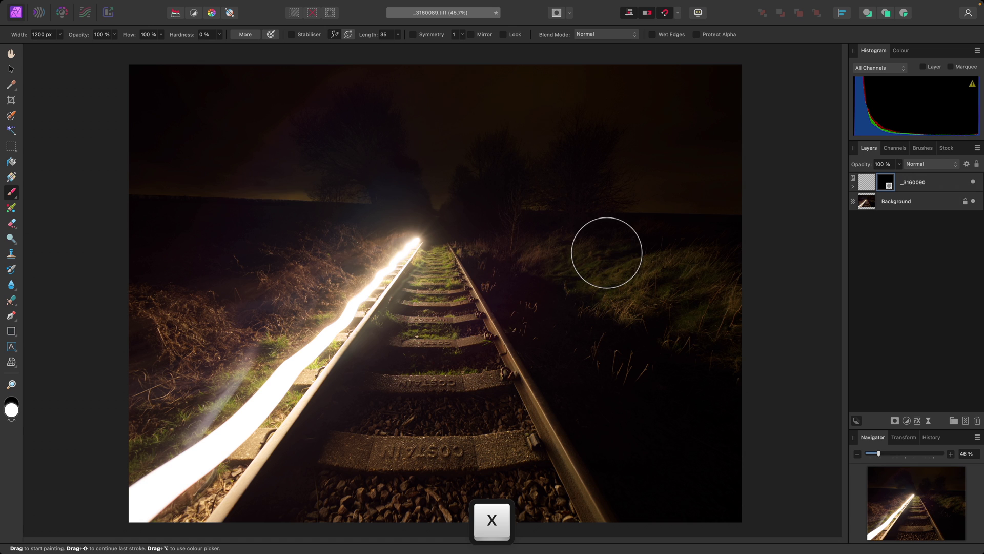
mouse_move(463, 238)
mouse_down()
mouse_move(519, 301)
mouse_move(506, 292)
mouse_move(593, 420)
mouse_move(714, 487)
mouse_move(684, 425)
mouse_move(695, 378)
mouse_move(638, 250)
mouse_move(517, 243)
mouse_move(507, 274)
mouse_move(750, 323)
mouse_up()
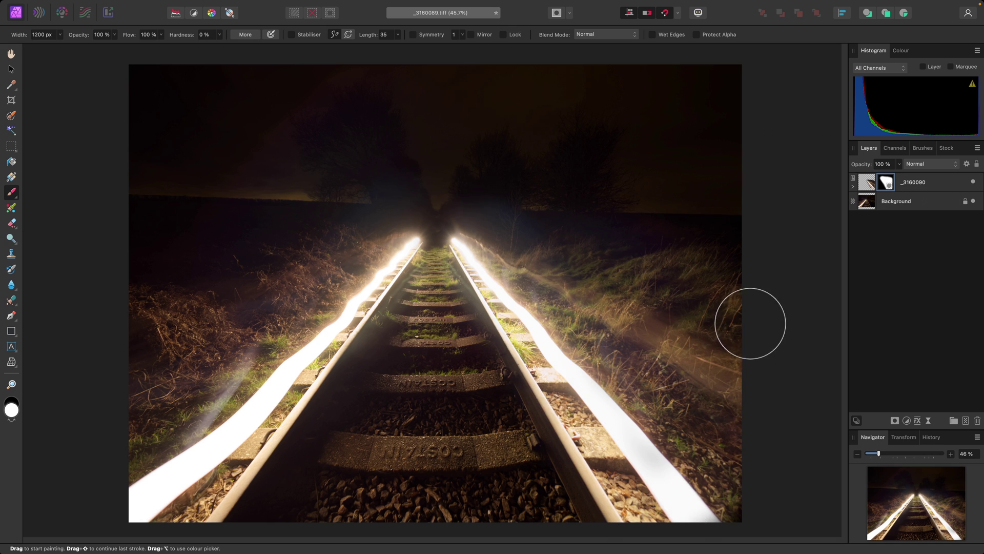
- Bring in _3160091.tiff, snap it to the canvas, and hide it with an Empty Mask
key(super+Tab)
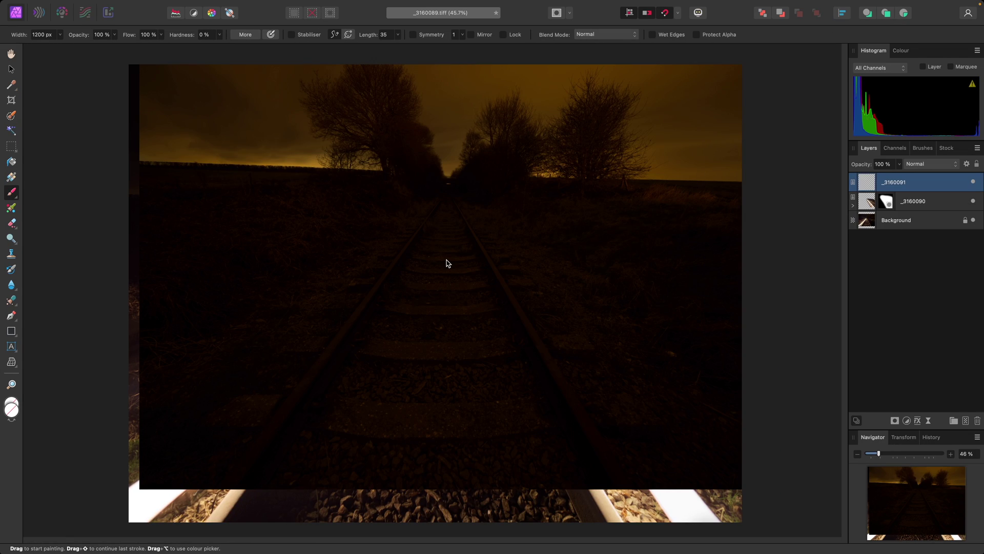
key(v)
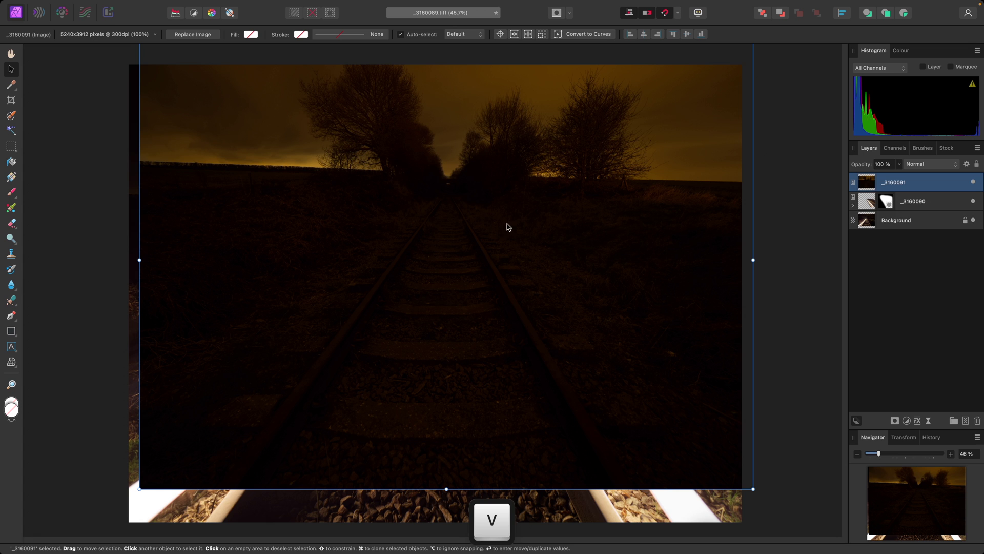
drag(632, 125, 620, 153)
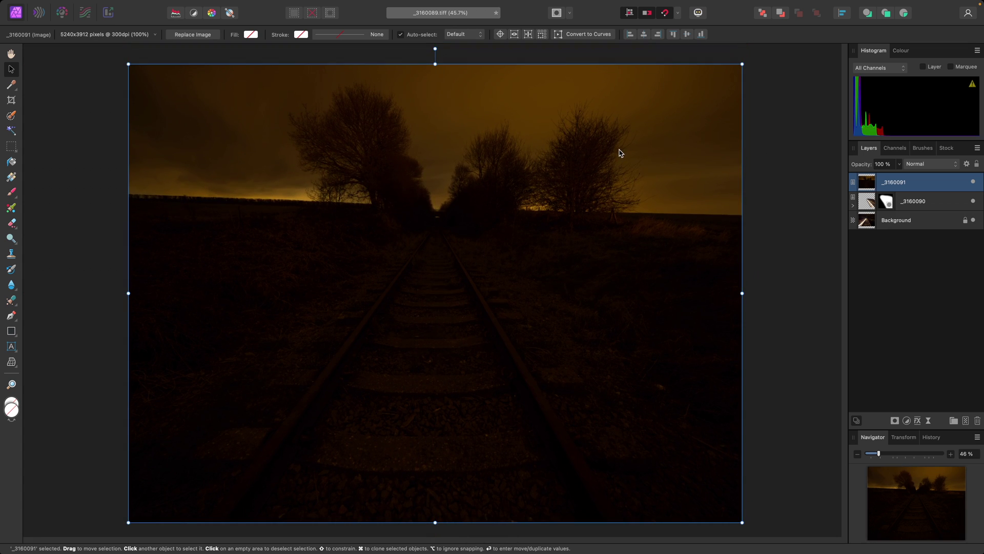
alt+click(893, 421)
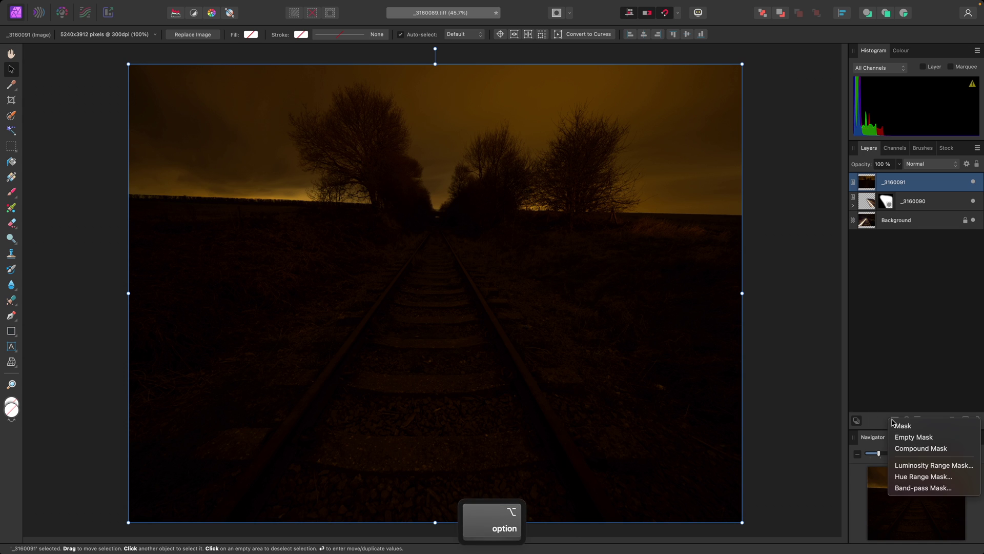
click(936, 440)
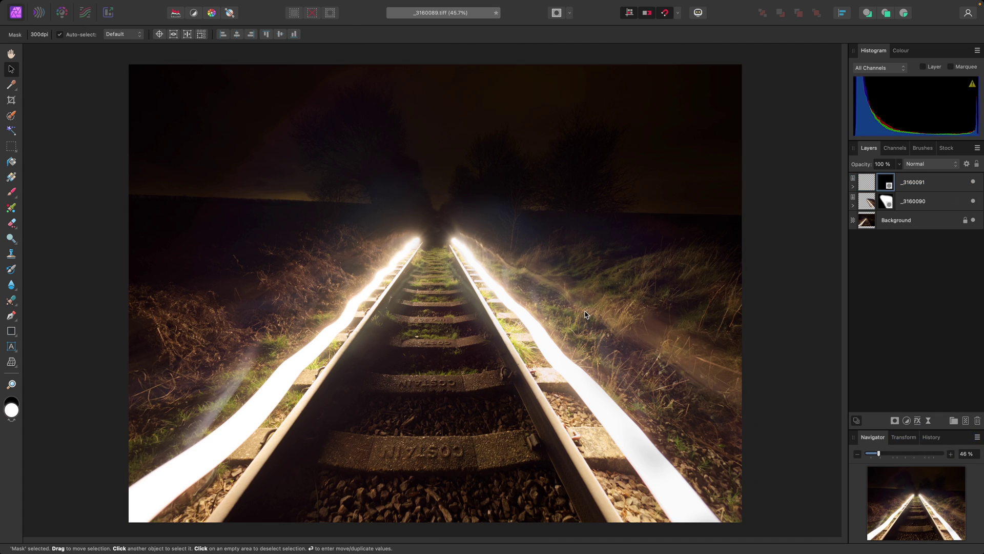
- Paint on the _3160091 mask over the sky and trees, then toggle the mask to compare
key(b)
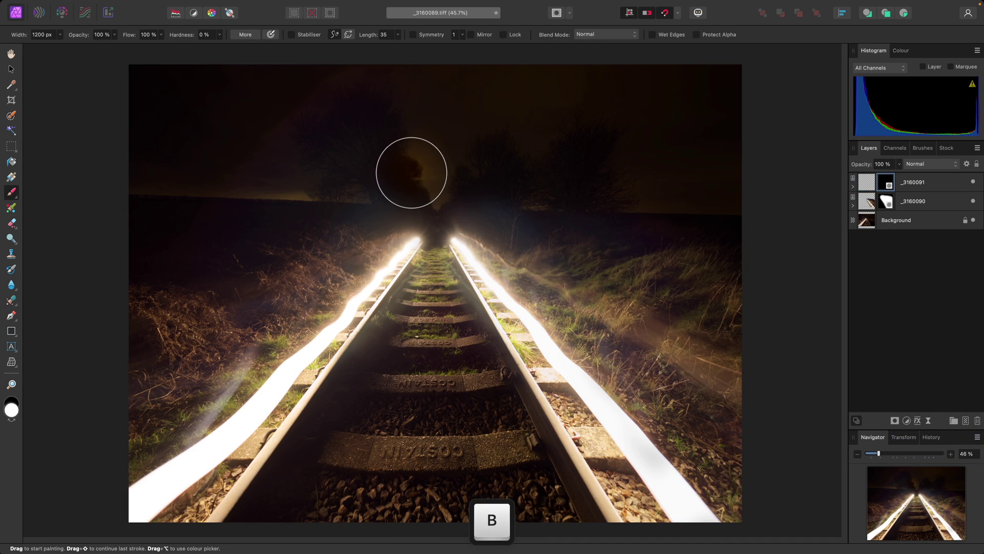
mouse_move(411, 169)
mouse_down()
mouse_move(177, 158)
mouse_move(130, 133)
mouse_move(208, 88)
mouse_move(465, 106)
mouse_move(504, 150)
mouse_move(442, 172)
mouse_move(632, 189)
mouse_move(763, 156)
mouse_move(745, 85)
mouse_move(503, 110)
mouse_up()
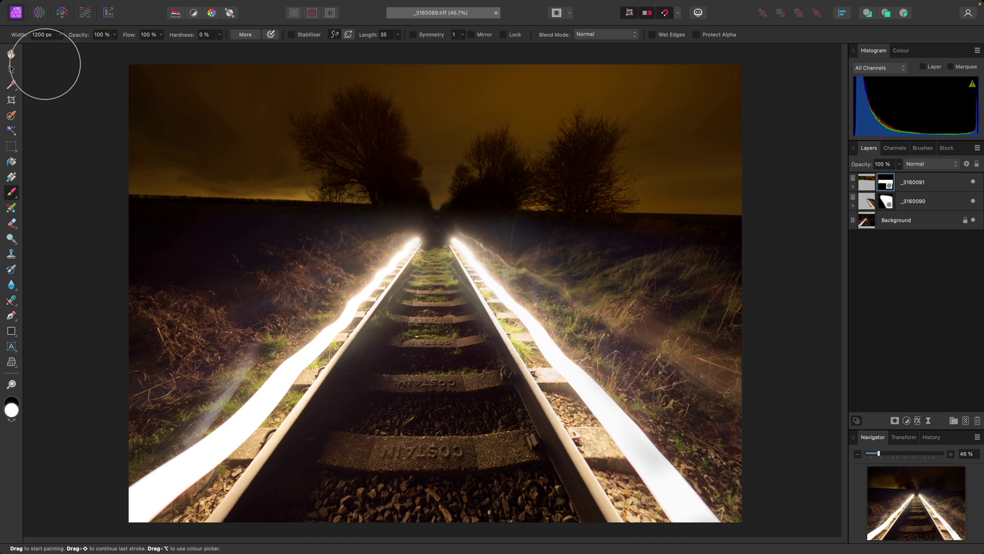
key(h)
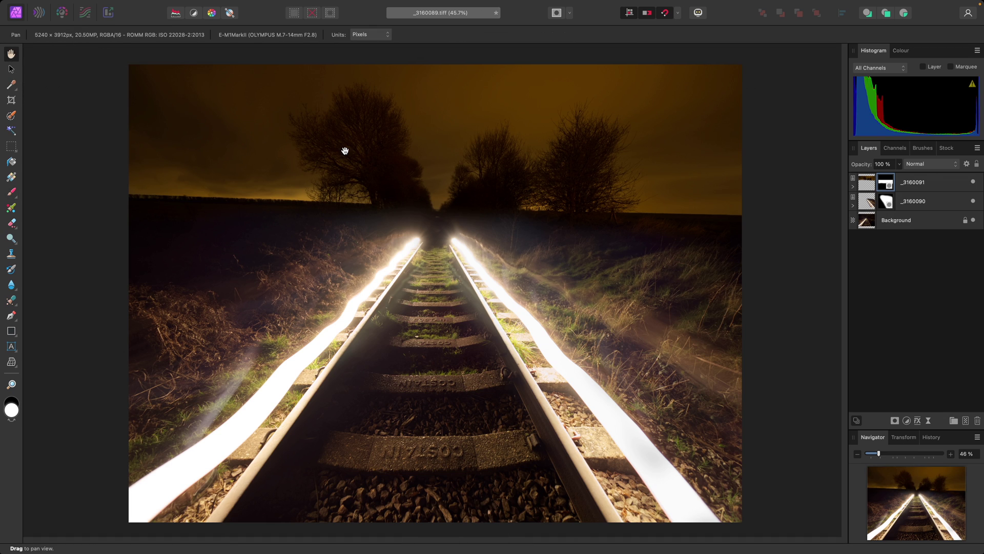
click(852, 186)
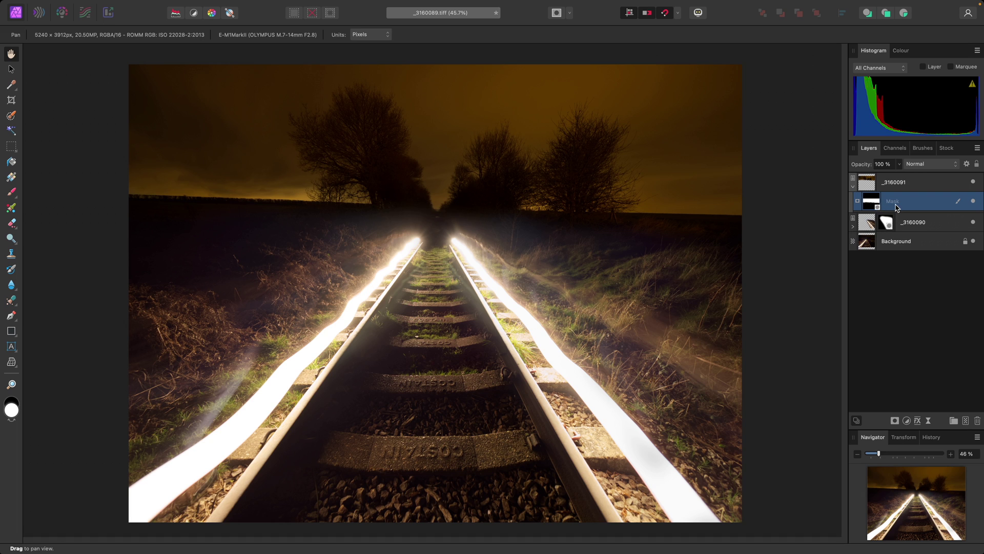
click(973, 201)
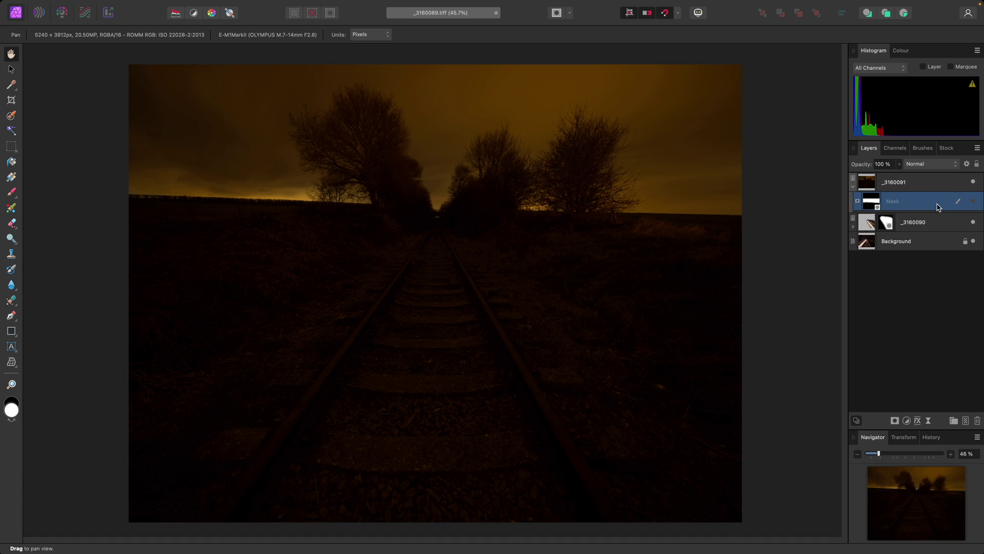
click(973, 201)
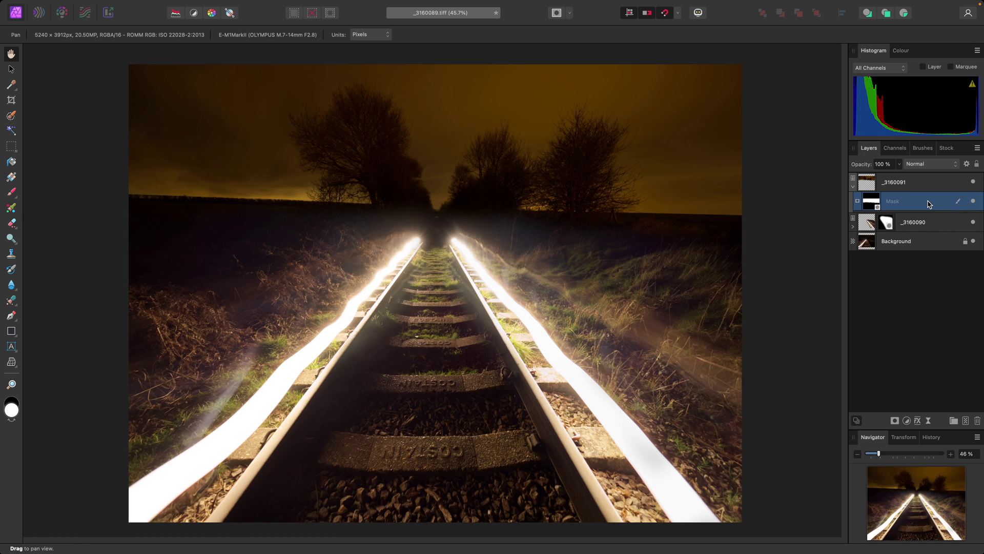
right_click(870, 204)
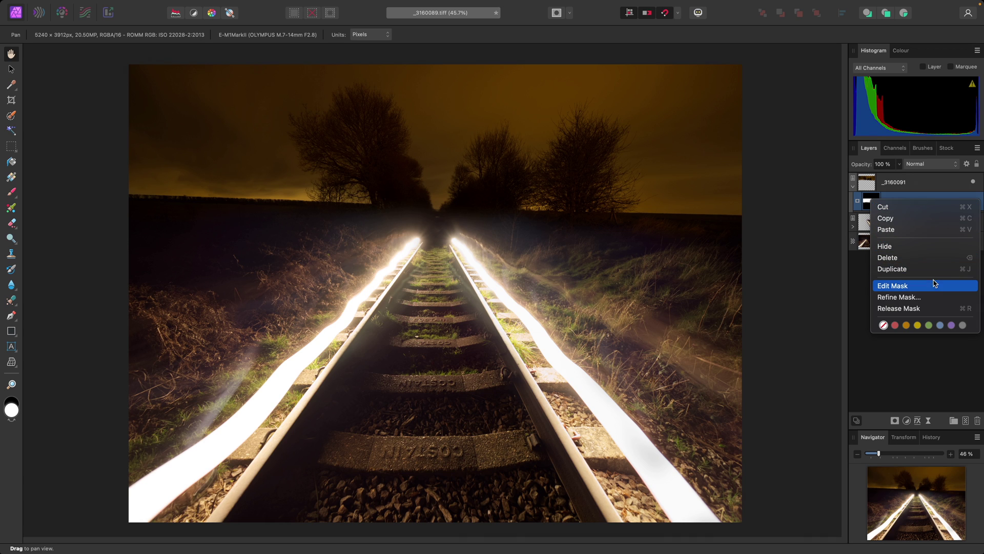
click(933, 309)
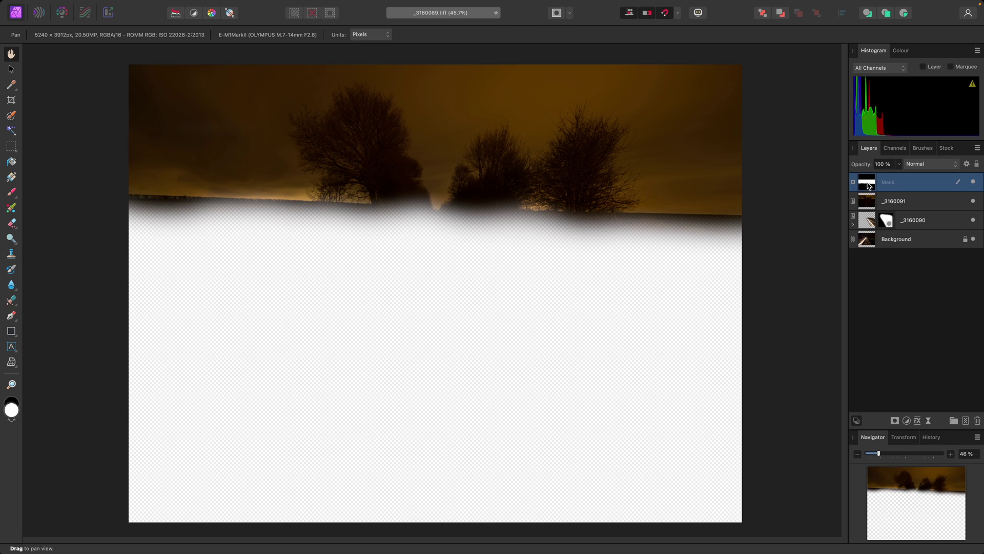
drag(868, 186, 868, 203)
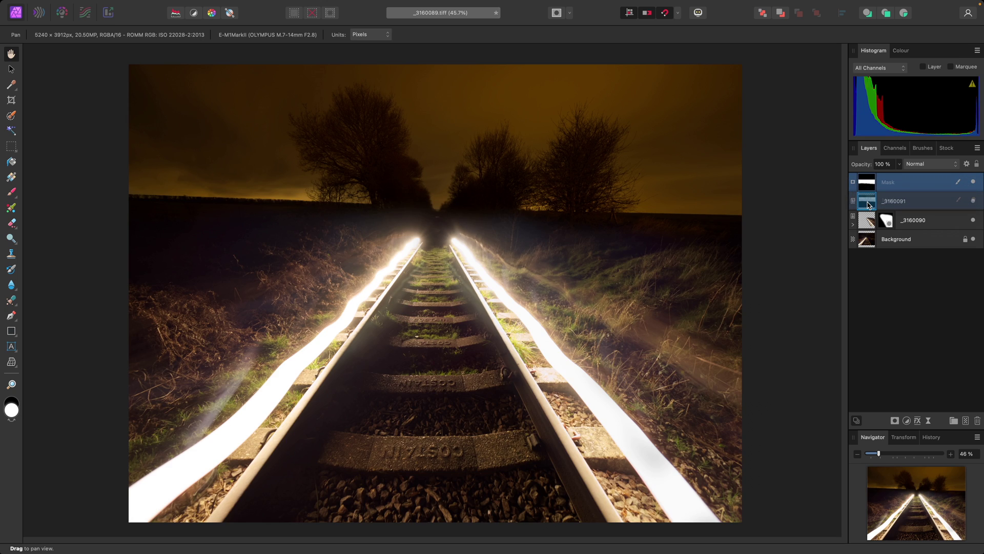
drag(868, 204, 867, 204)
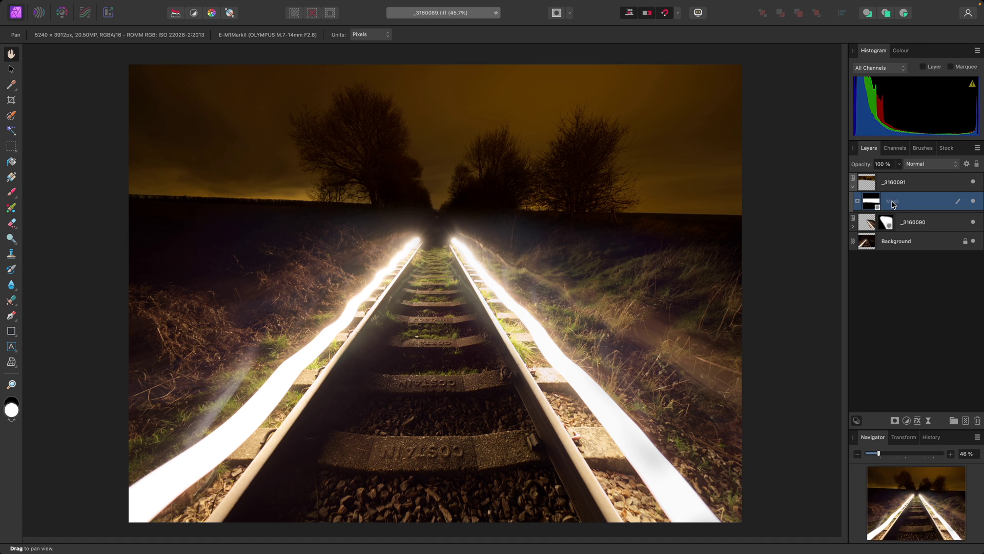
right_click(870, 205)
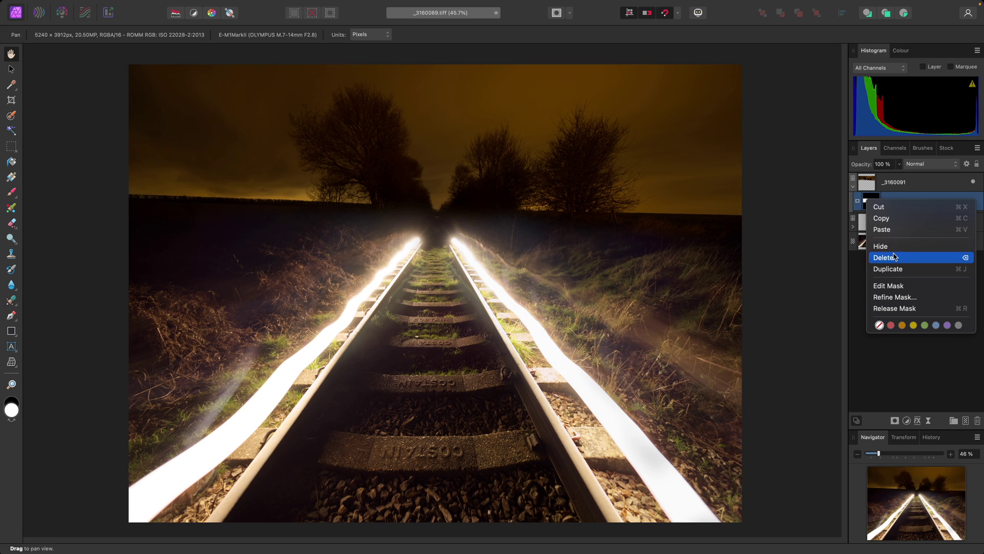
click(871, 201)
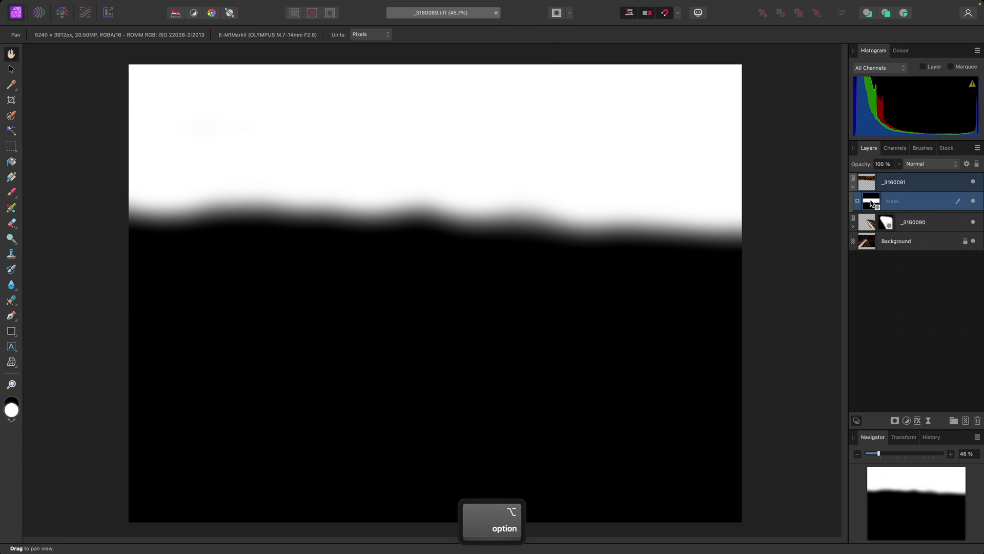
alt+click(870, 203)
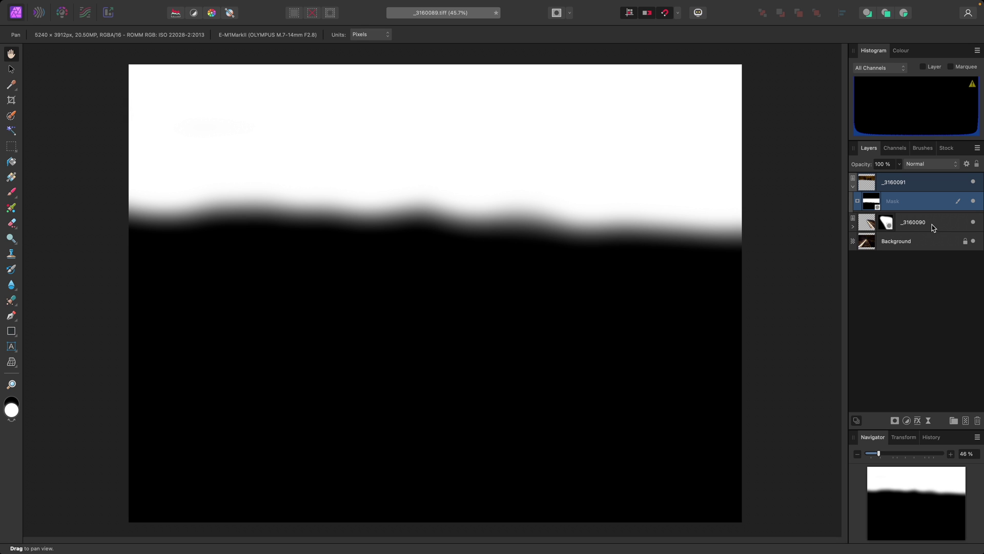
key(alt)
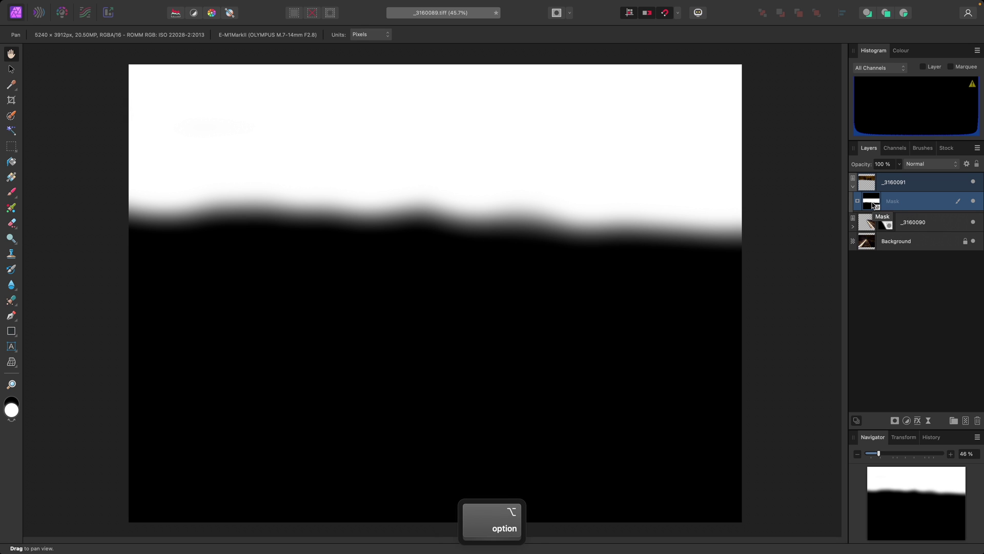
alt+click(873, 204)
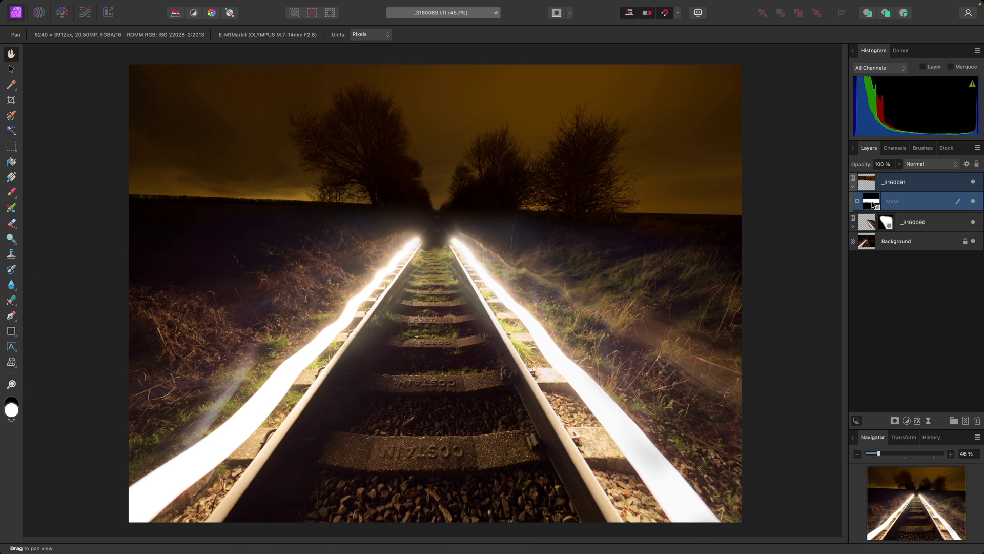
- Close the railway composite without saving and open _C280274.afphoto from the Mask Layers folder
key(super+w)
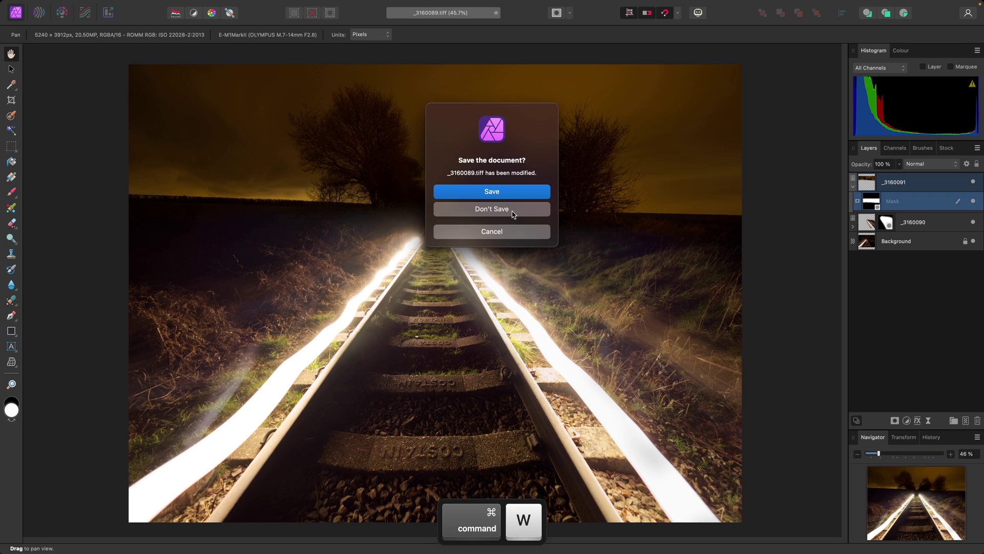
click(513, 214)
key(super+Tab)
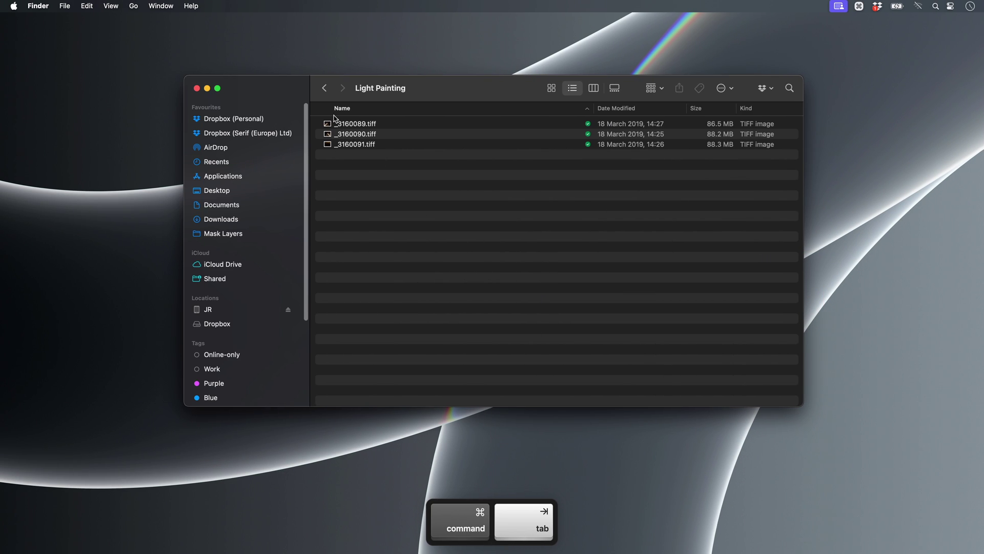
click(324, 88)
mouse_move(364, 124)
mouse_down()
mouse_move(482, 198)
mouse_move(501, 270)
mouse_move(476, 266)
mouse_up()
key(super+Tab)
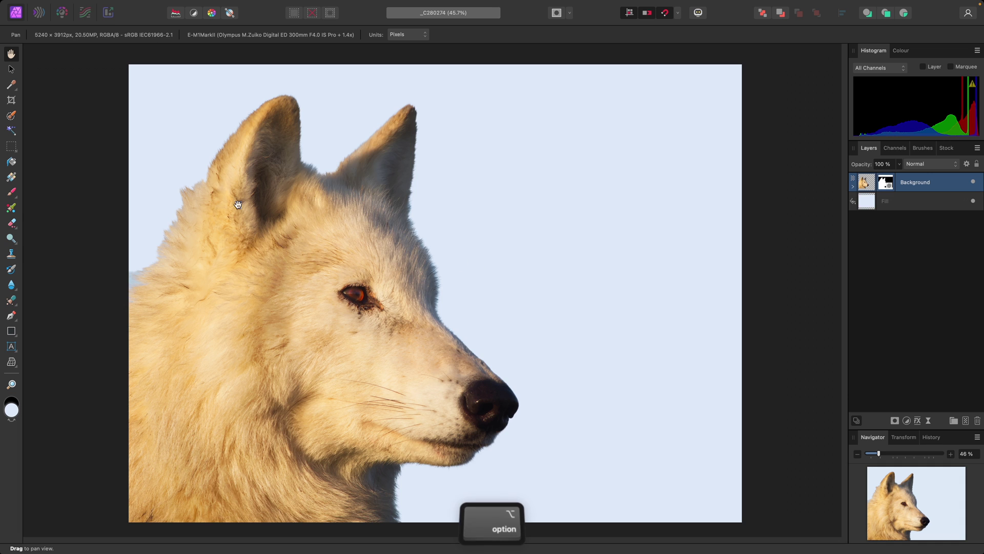
- Zoom in on the wolf's ear and reveal the mask nested in the Background layer
scroll(253, 197, up, 3)
drag(255, 200, 417, 250)
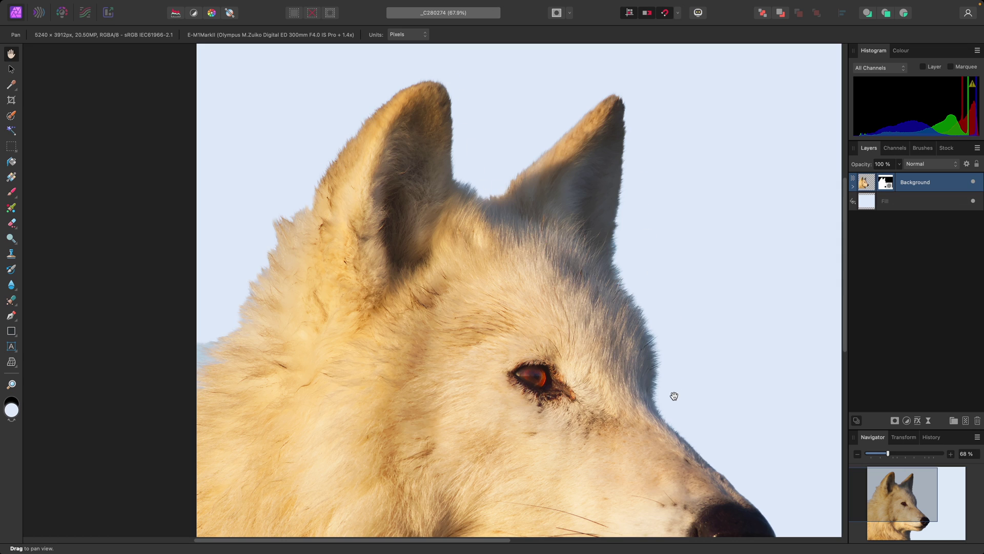
click(854, 186)
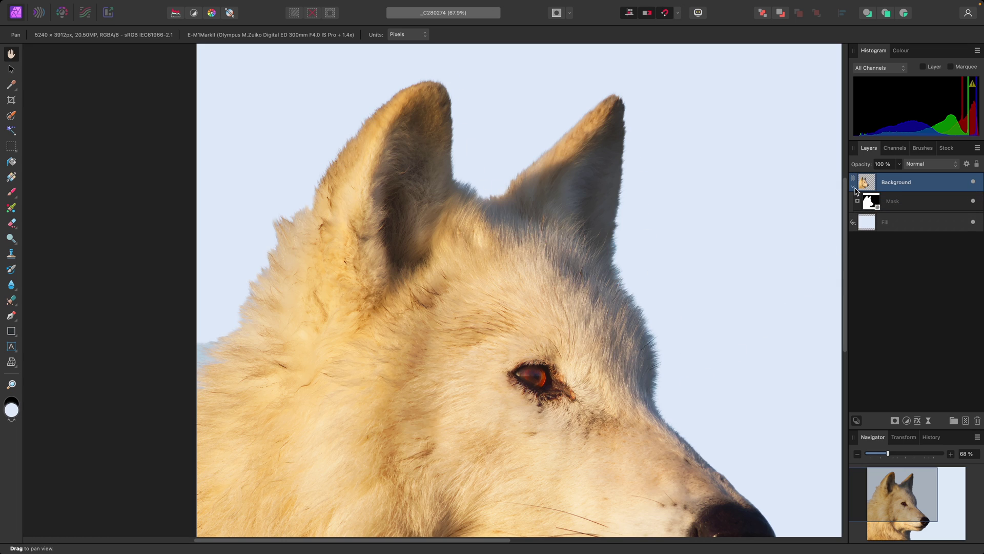
right_click(870, 201)
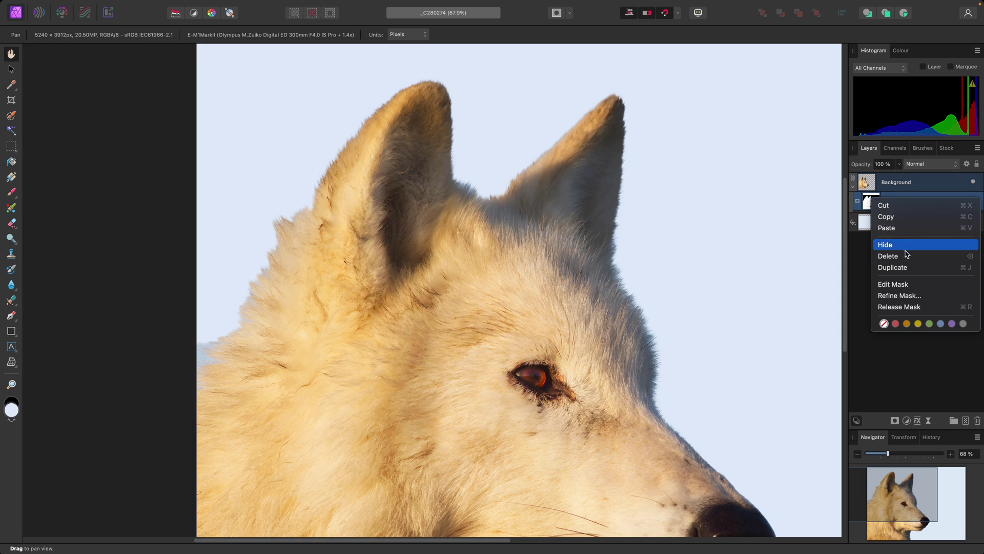
- Start Refine Mask on the wolf's mask and set the border width to 100%
click(898, 296)
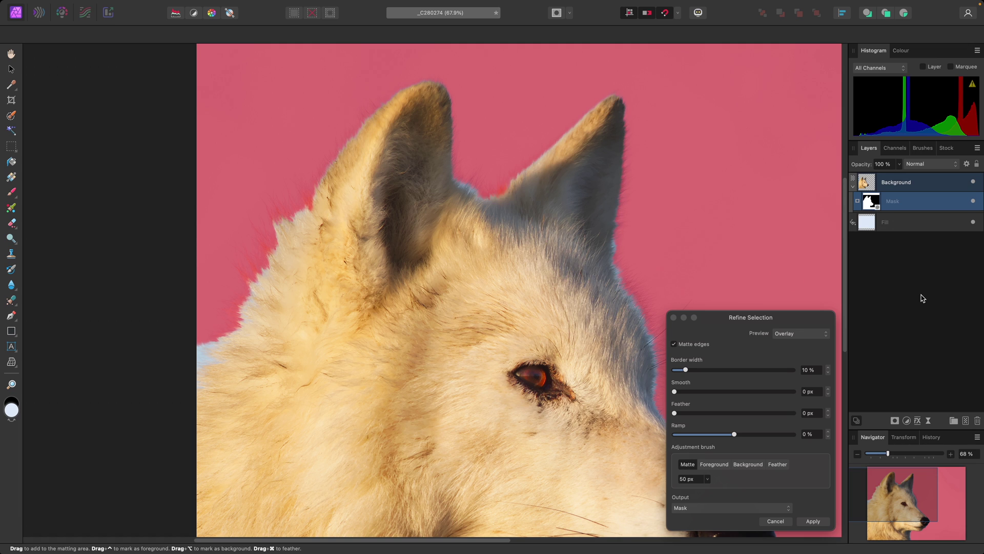
click(694, 371)
drag(696, 374, 800, 380)
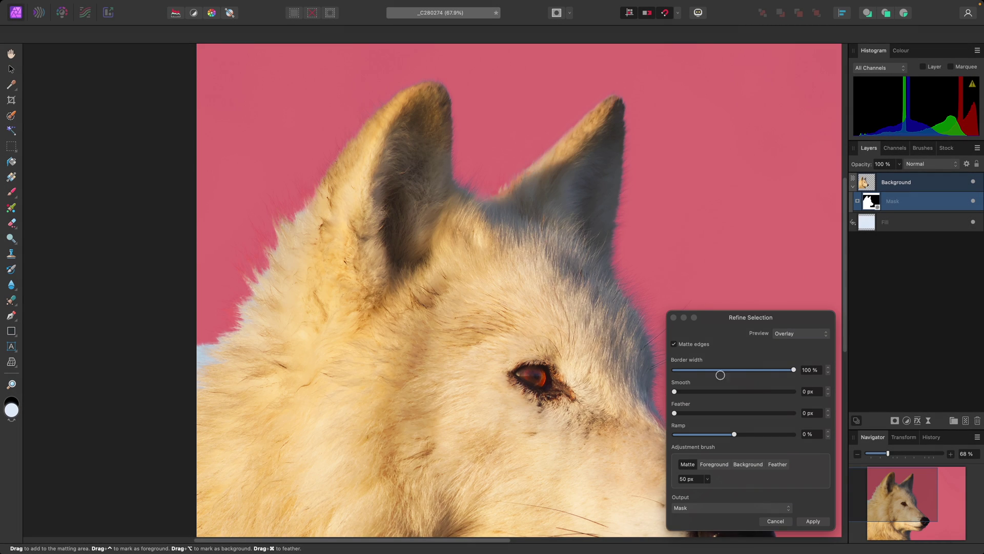
- Paint Matte strokes along the wolf's left fur edges, then fit the image and apply the refinement
key(])
key(])
key(])
key(])
key(])
key(])
key(])
key(])
key(])
key(])
mouse_move(272, 238)
mouse_down()
mouse_move(193, 376)
mouse_move(223, 295)
mouse_move(280, 224)
mouse_move(272, 202)
mouse_move(301, 201)
mouse_move(331, 163)
mouse_up()
key([)
key([)
key([)
key([)
key([)
key(])
key(])
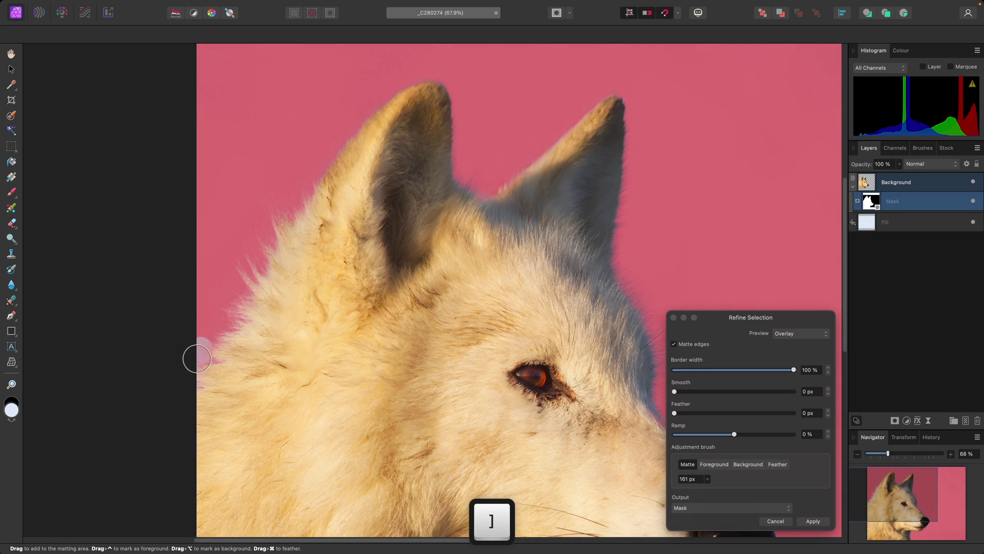
drag(204, 351, 200, 375)
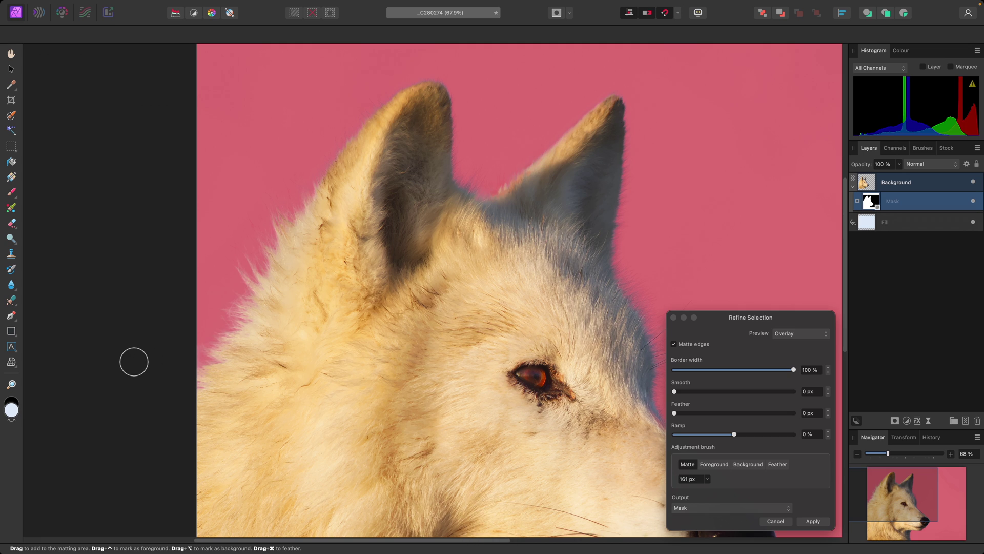
key(super+0)
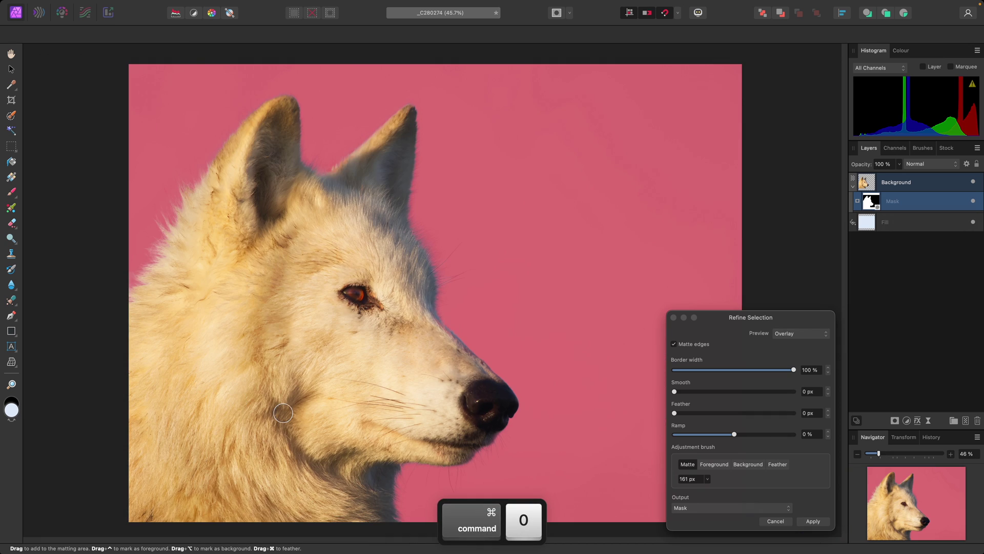
click(827, 522)
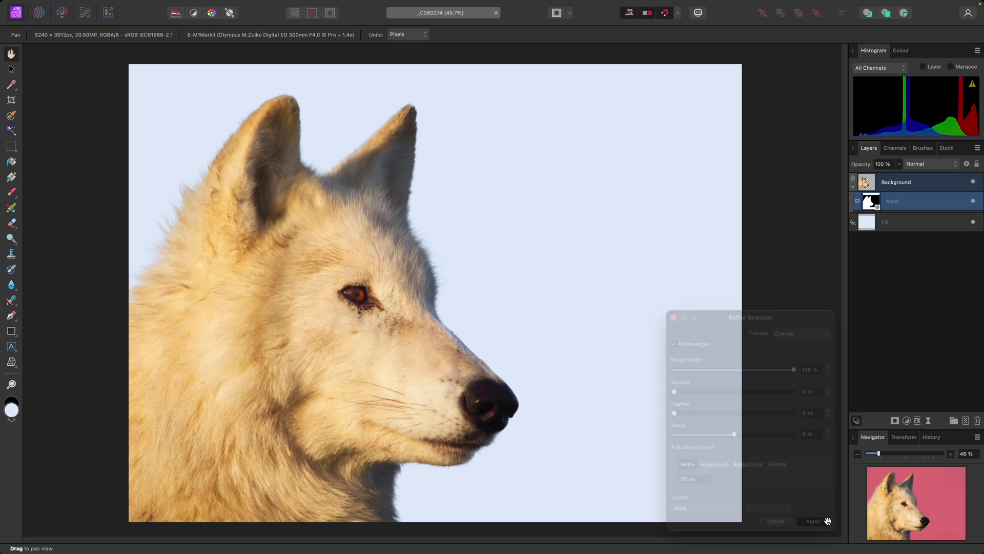